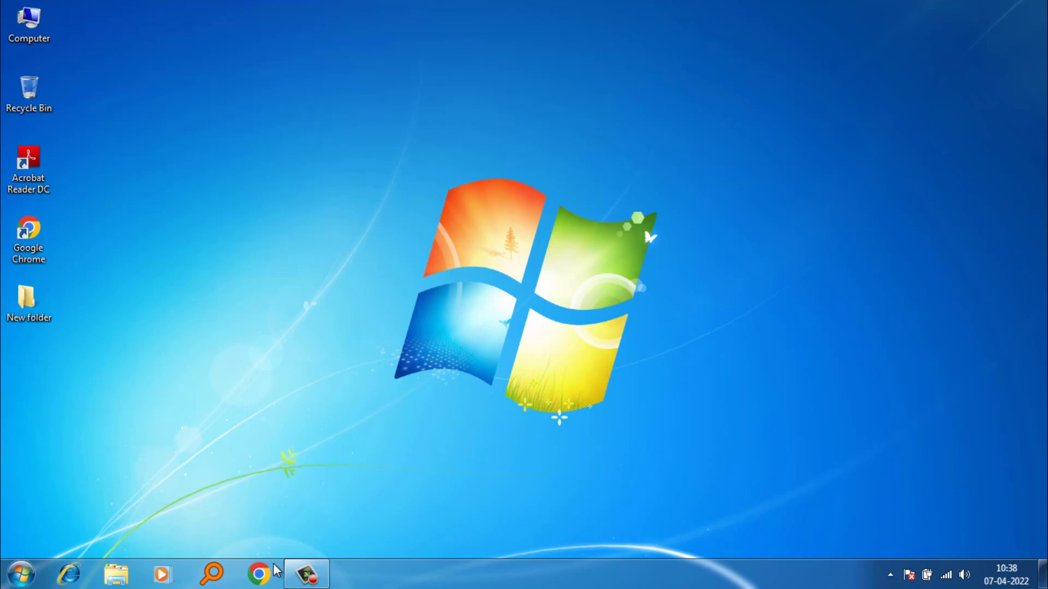
Launch Google Chrome and go to google.com.
{"action": "left_click", "coordinate": [260, 577]}
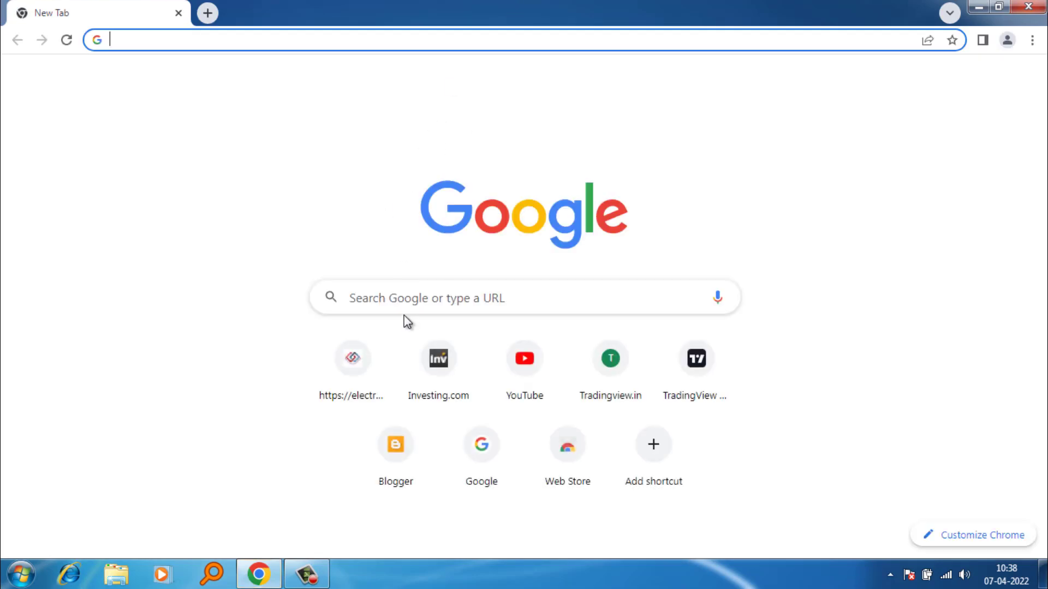
{"action": "type", "text": "google.com"}
{"action": "key", "text": "Return"}
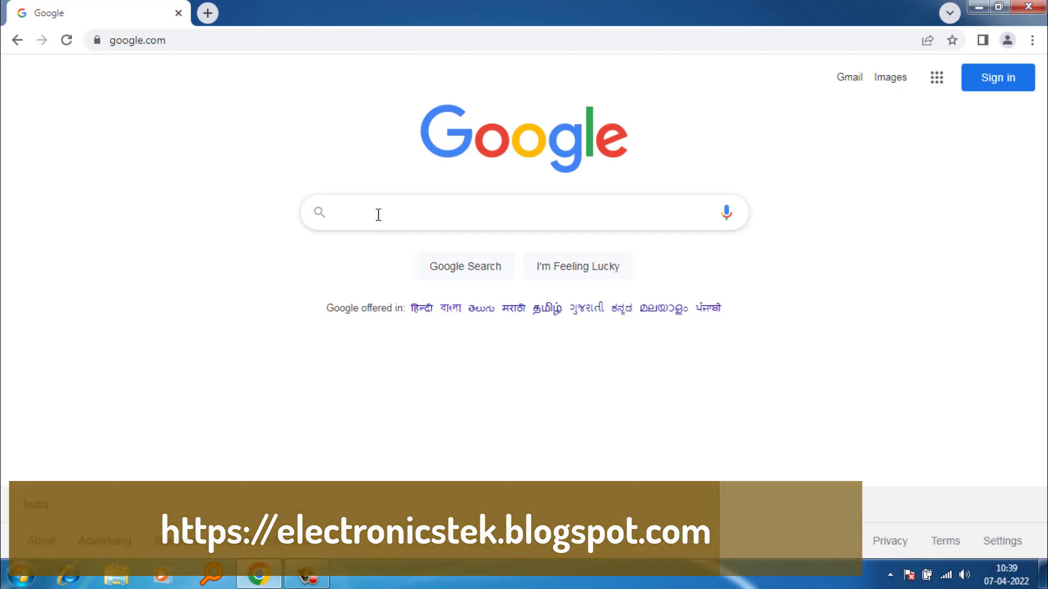
Search Google for electronicstek.blogspot.com and open the Electronics Tek site from the results.
{"action": "left_click", "coordinate": [378, 214]}
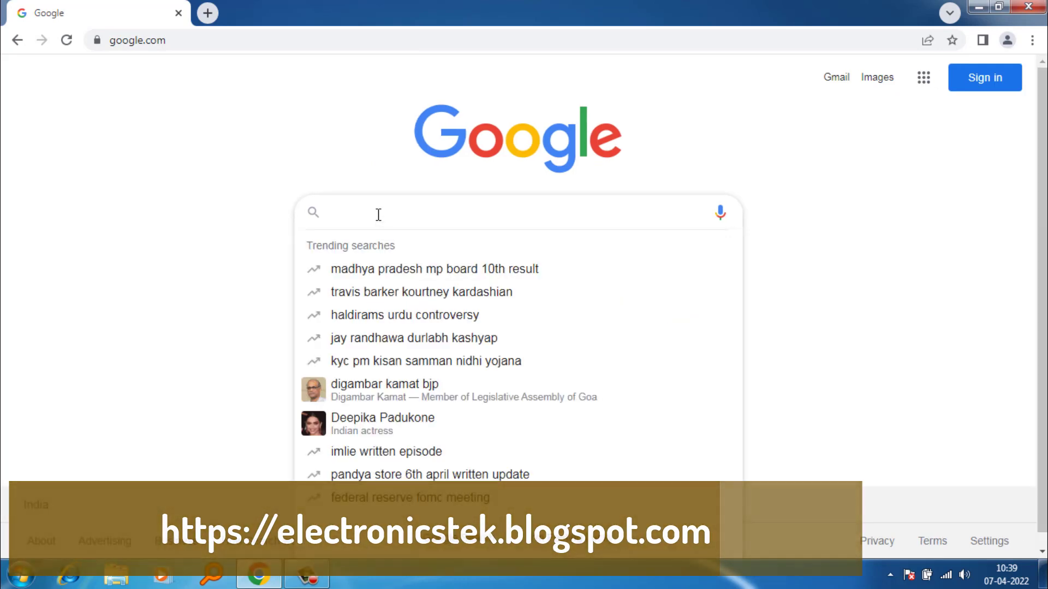
{"action": "type", "text": "electronicstek"}
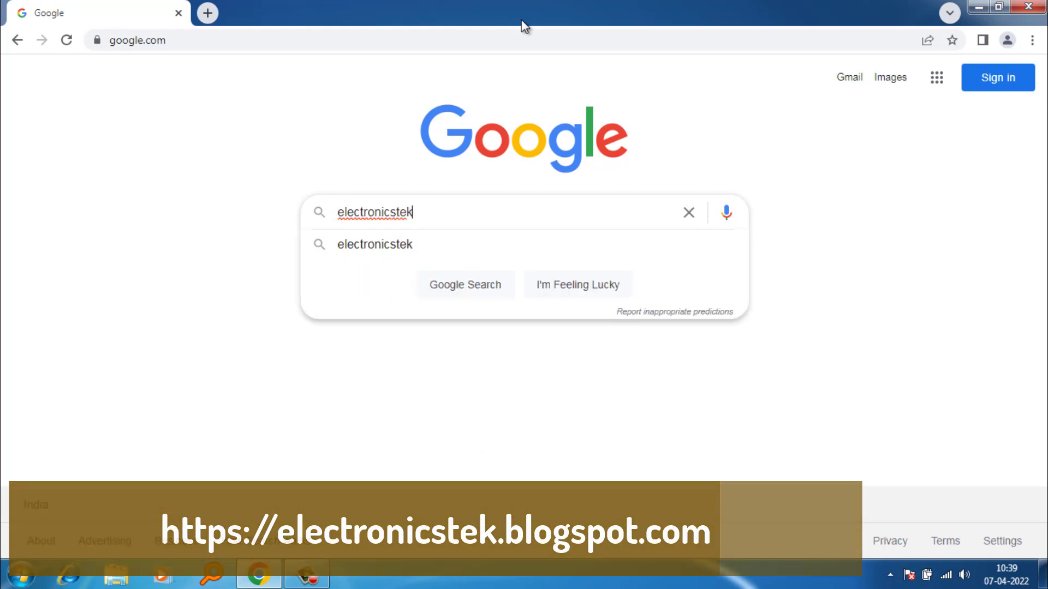
{"action": "type", "text": ".blogs"}
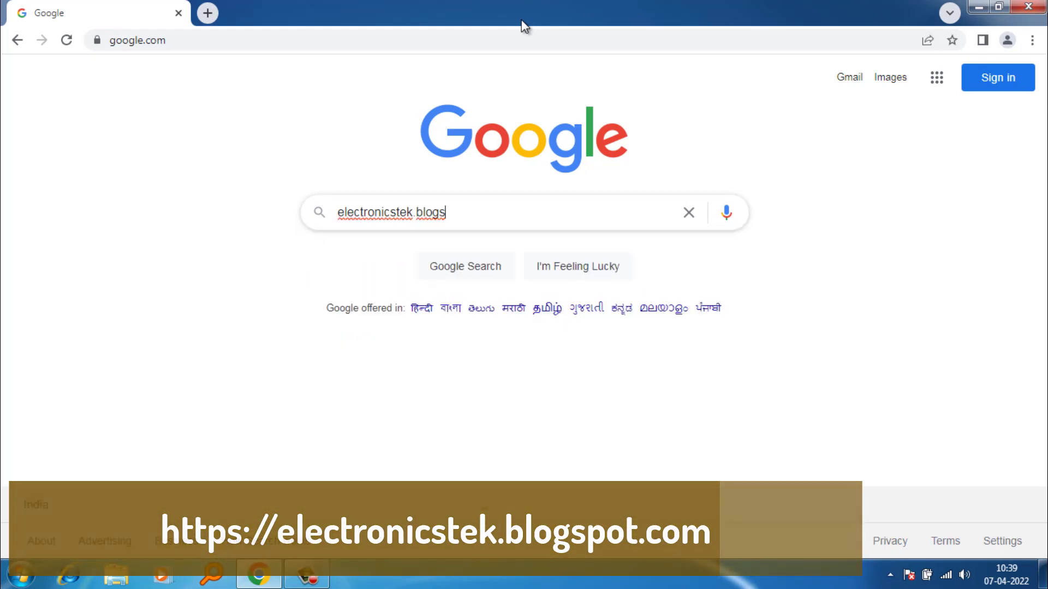
{"action": "type", "text": "pot.com"}
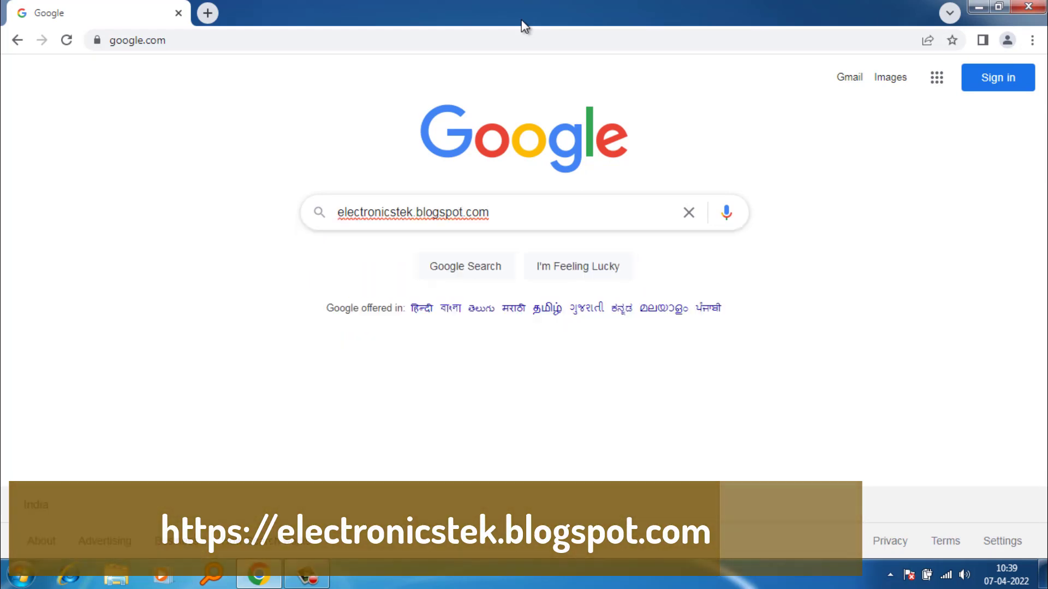
{"action": "key", "text": "Return"}
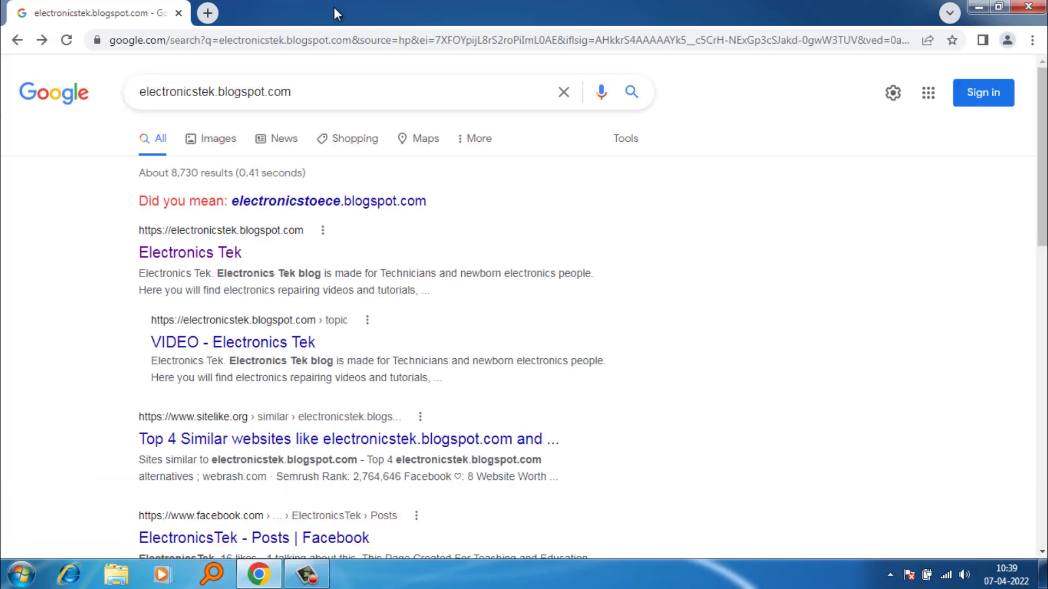
{"action": "left_click", "coordinate": [185, 256]}
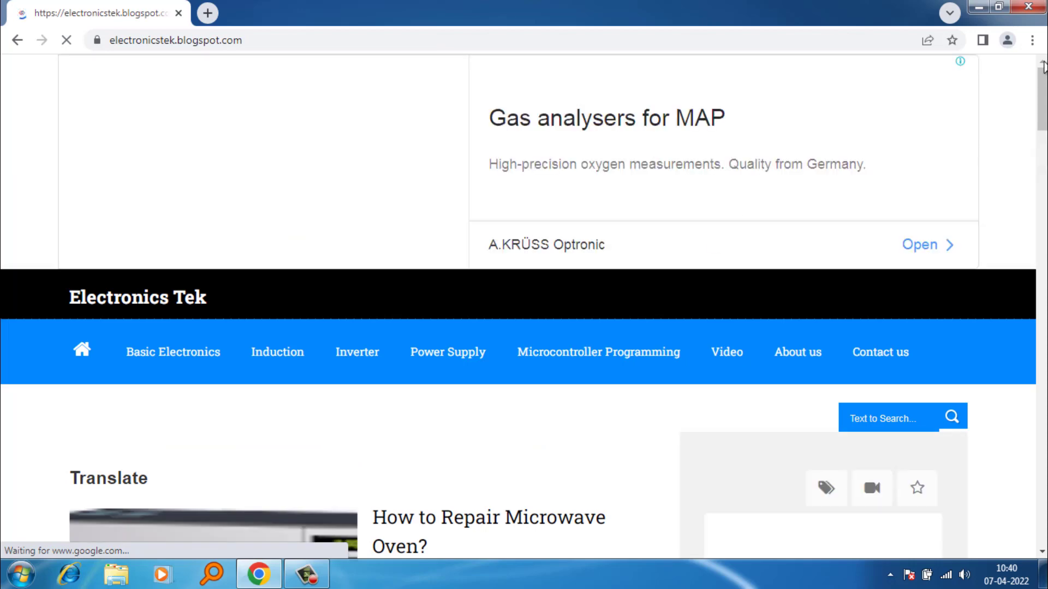
Open the Microcontroller Programming page of the Electronics Tek blog.
{"action": "left_click_drag", "start_coordinate": [1044, 85], "coordinate": [1044, 115]}
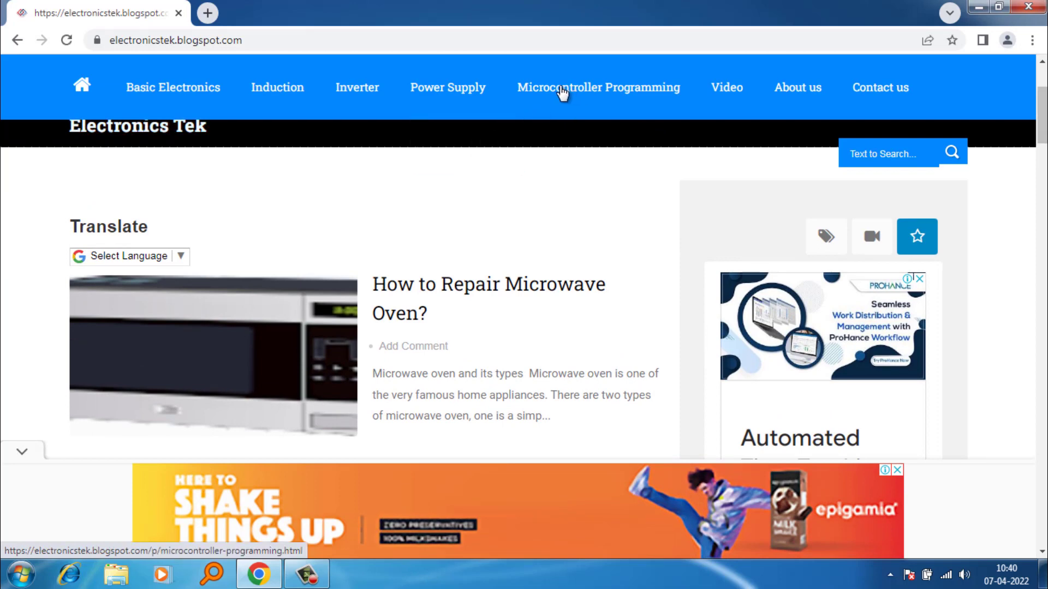
{"action": "left_click", "coordinate": [560, 92]}
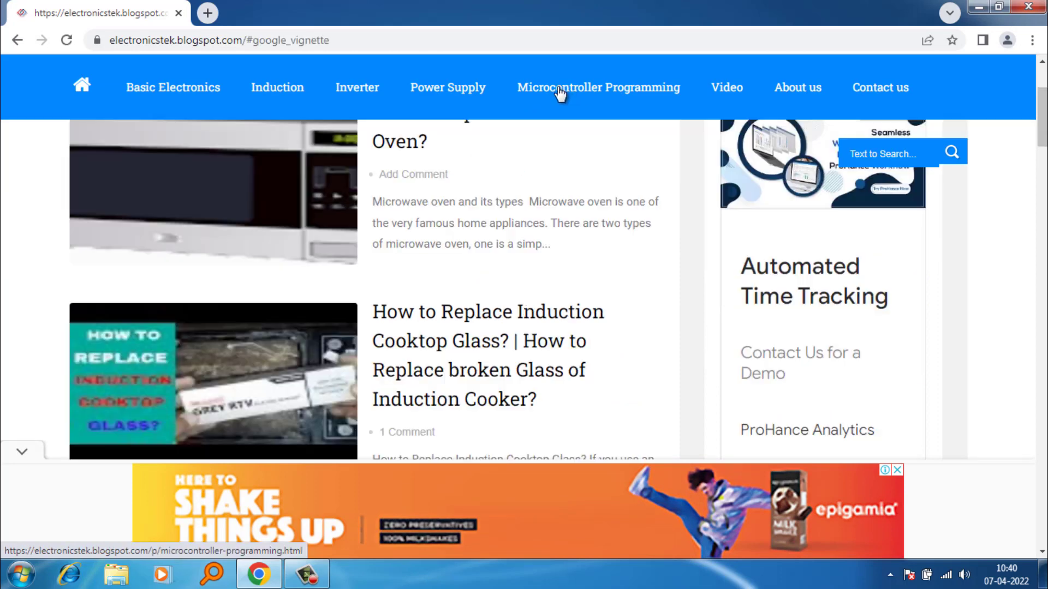
{"action": "left_click", "coordinate": [558, 365]}
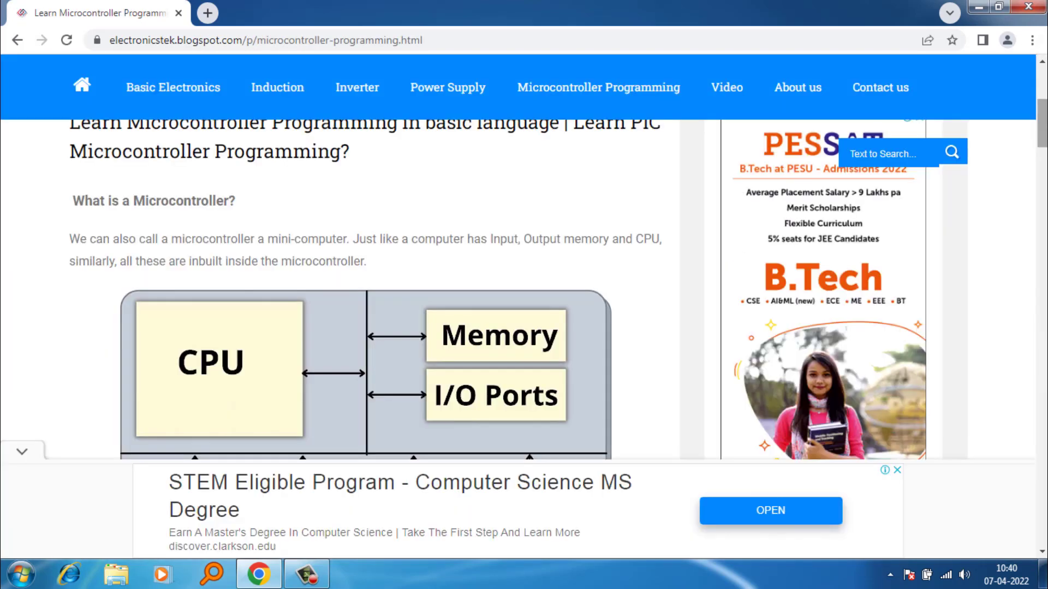
Collapse the ad banner and follow the DOWNLOAD Pic Simulator IDE link in the Pic Simulator IDE section of the article.
{"action": "left_click_drag", "start_coordinate": [1043, 124], "coordinate": [1042, 179]}
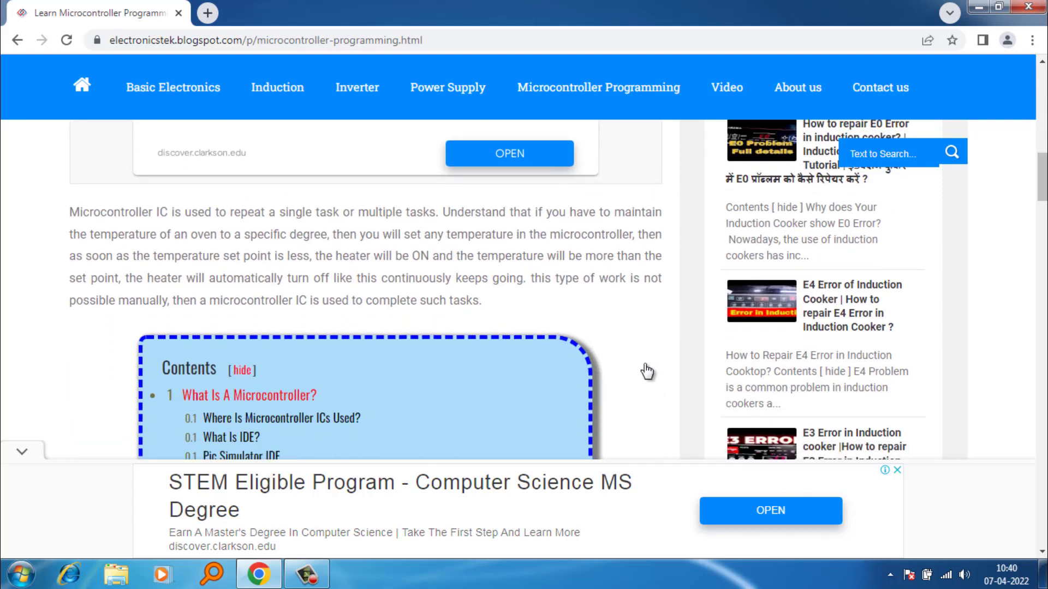
{"action": "left_click", "coordinate": [25, 453]}
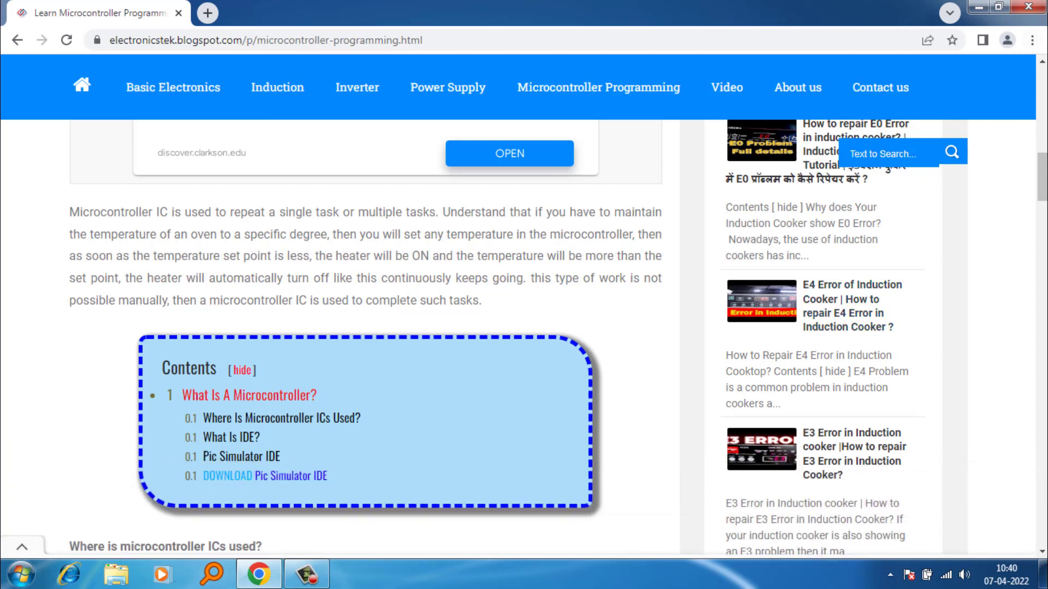
{"action": "left_click_drag", "start_coordinate": [1044, 170], "coordinate": [1044, 179]}
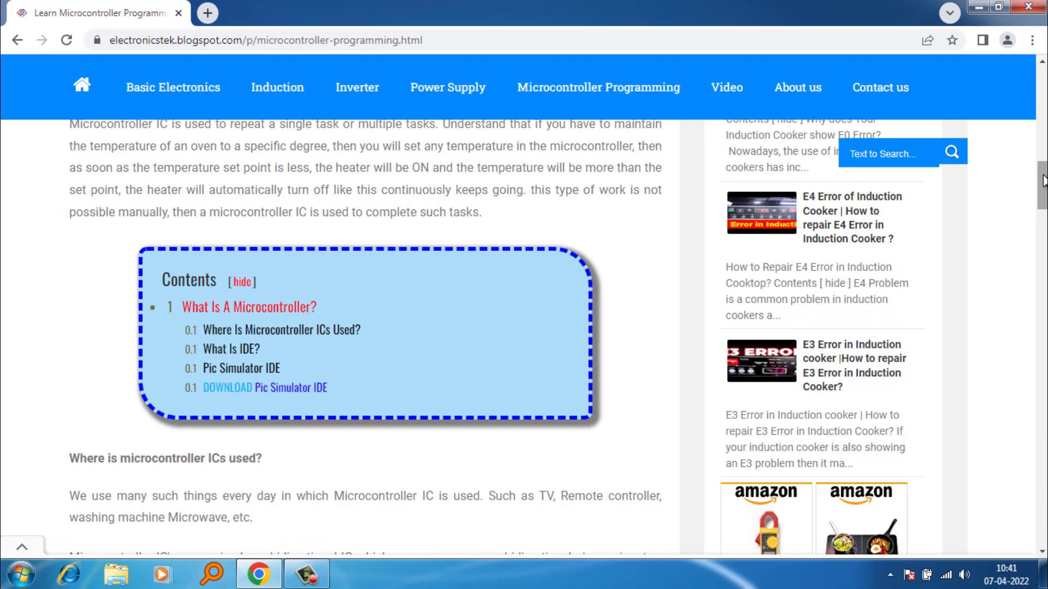
{"action": "left_click_drag", "start_coordinate": [1044, 180], "coordinate": [1045, 255]}
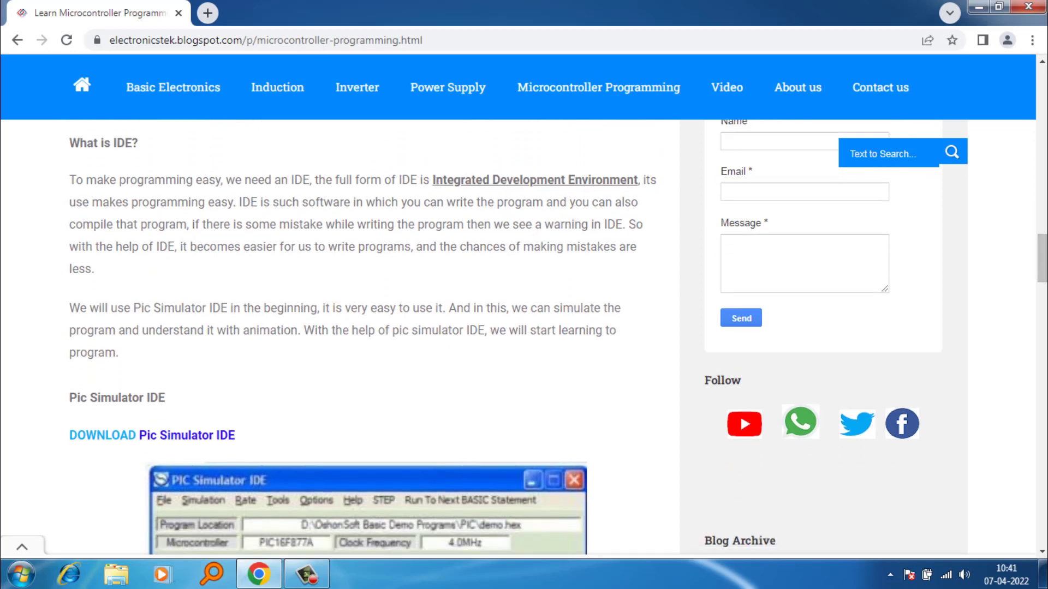
{"action": "left_click_drag", "start_coordinate": [1044, 257], "coordinate": [1045, 283]}
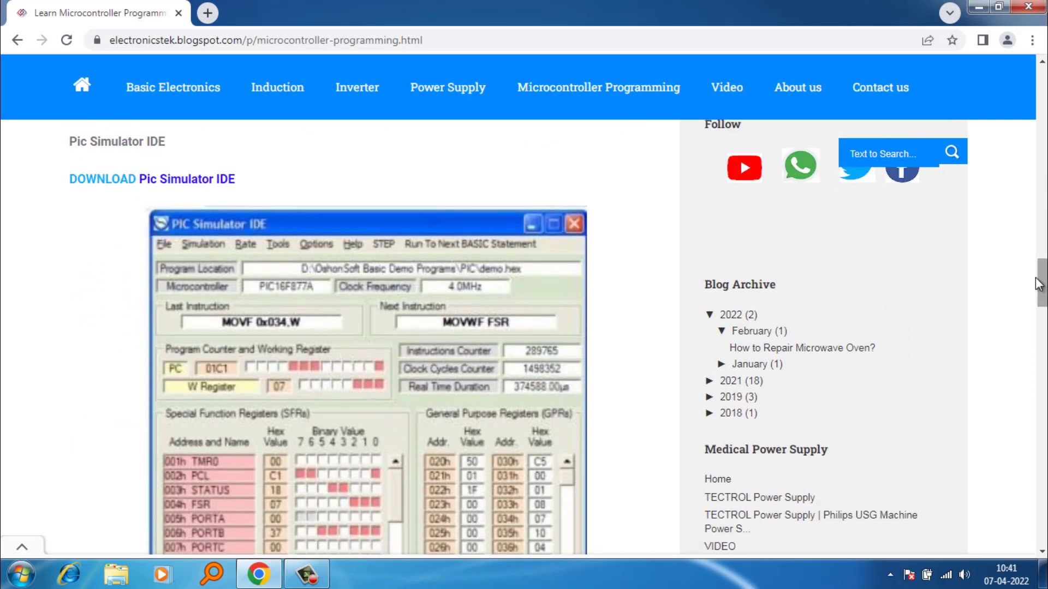
{"action": "left_click", "coordinate": [124, 182]}
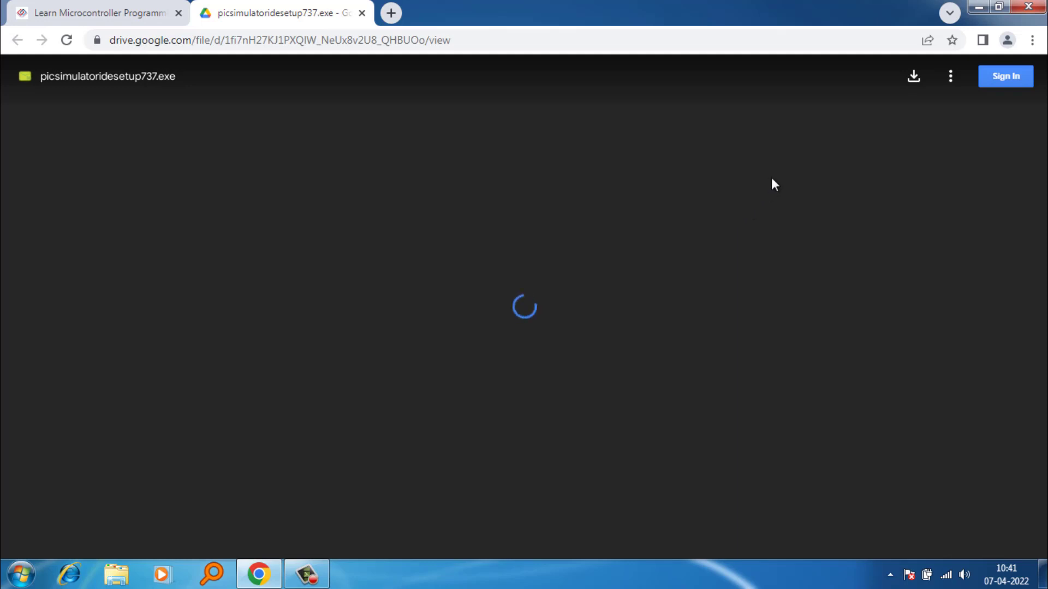
Download picsimulatoridesetup737.exe from Google Drive despite the virus scan warning and show the file in its folder.
{"action": "left_click", "coordinate": [913, 82]}
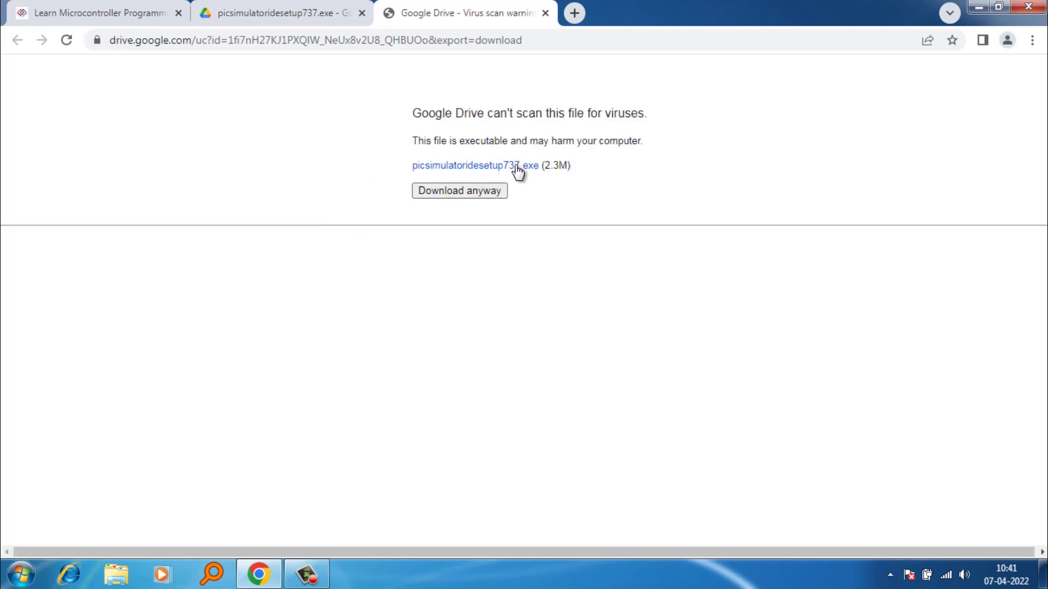
{"action": "left_click", "coordinate": [473, 197]}
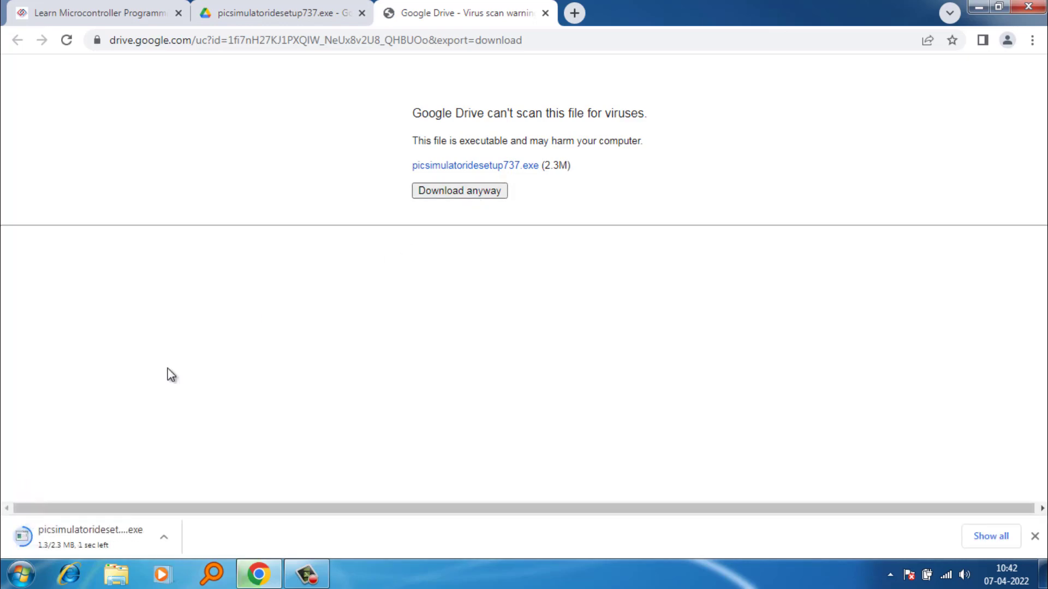
{"action": "right_click", "coordinate": [119, 535]}
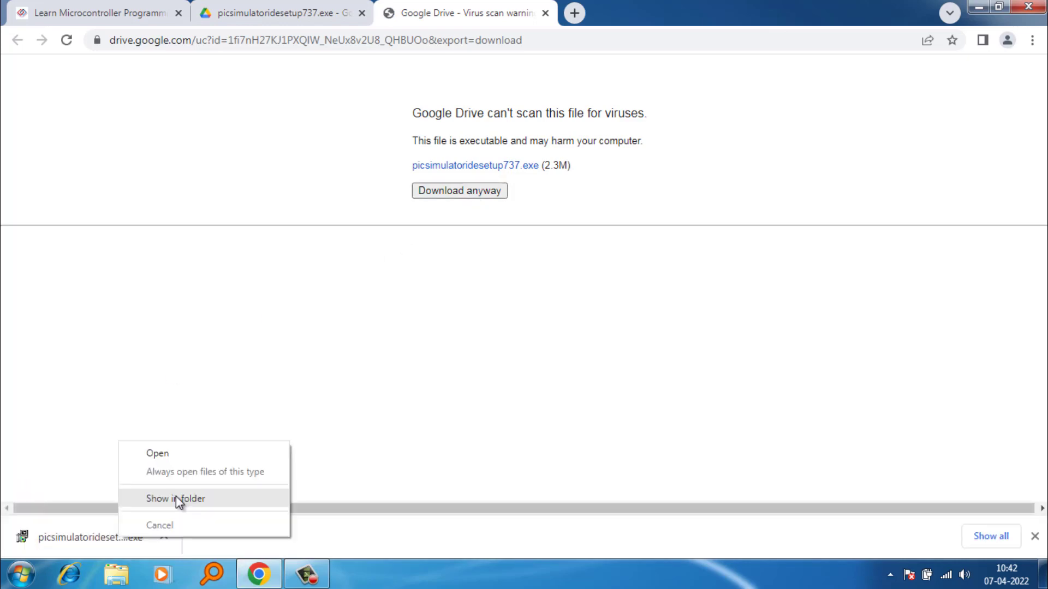
{"action": "left_click", "coordinate": [178, 499]}
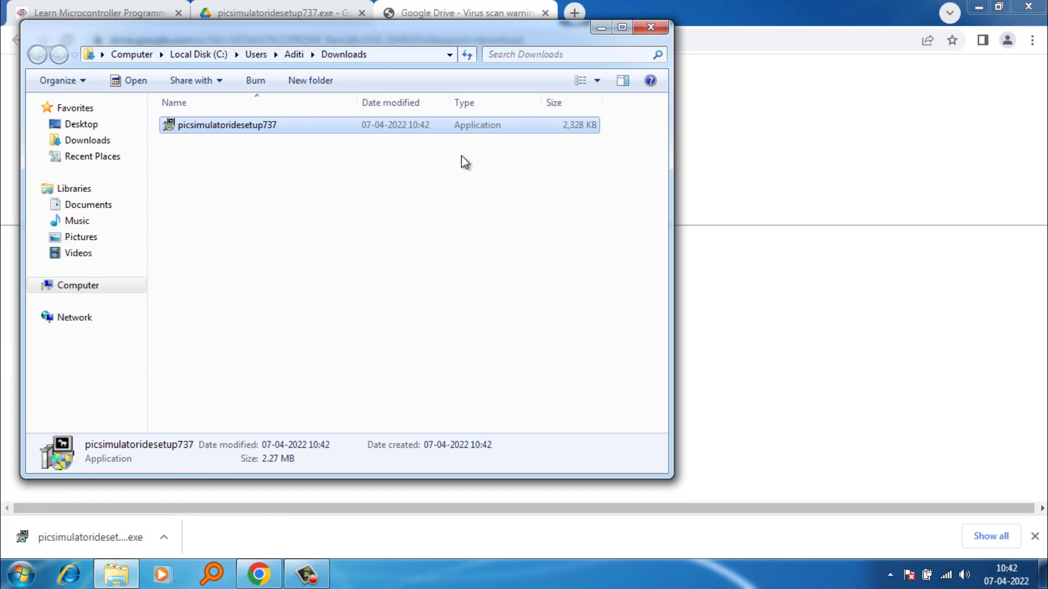
Run picsimulatoridesetup737, accept the license, install PIC Simulator IDE with the default components and destination folder, and close the installer and Downloads window.
{"action": "double_click", "coordinate": [185, 124]}
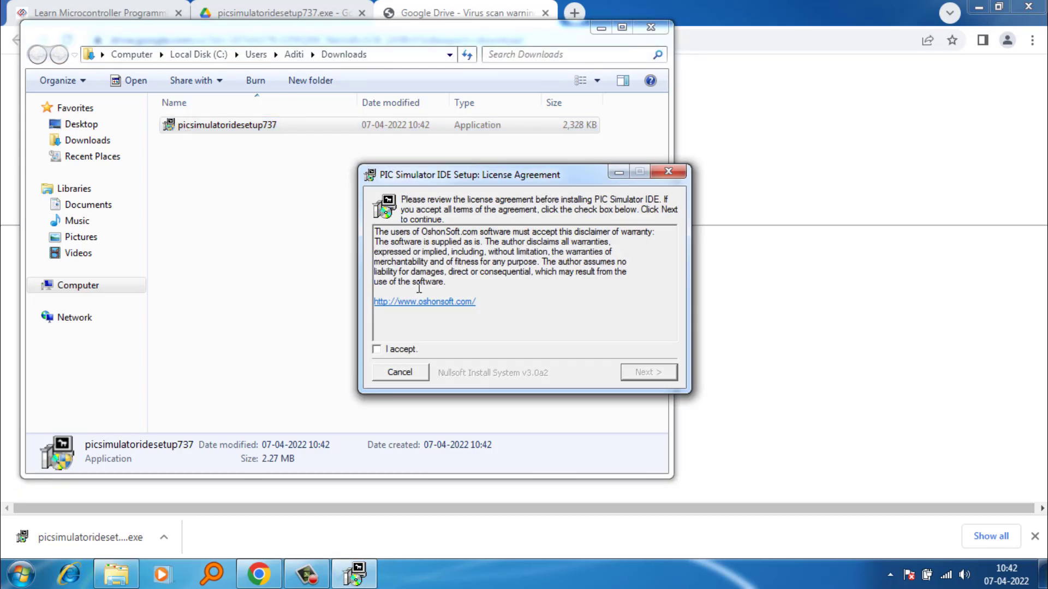
{"action": "left_click", "coordinate": [383, 351]}
{"action": "left_click", "coordinate": [649, 377]}
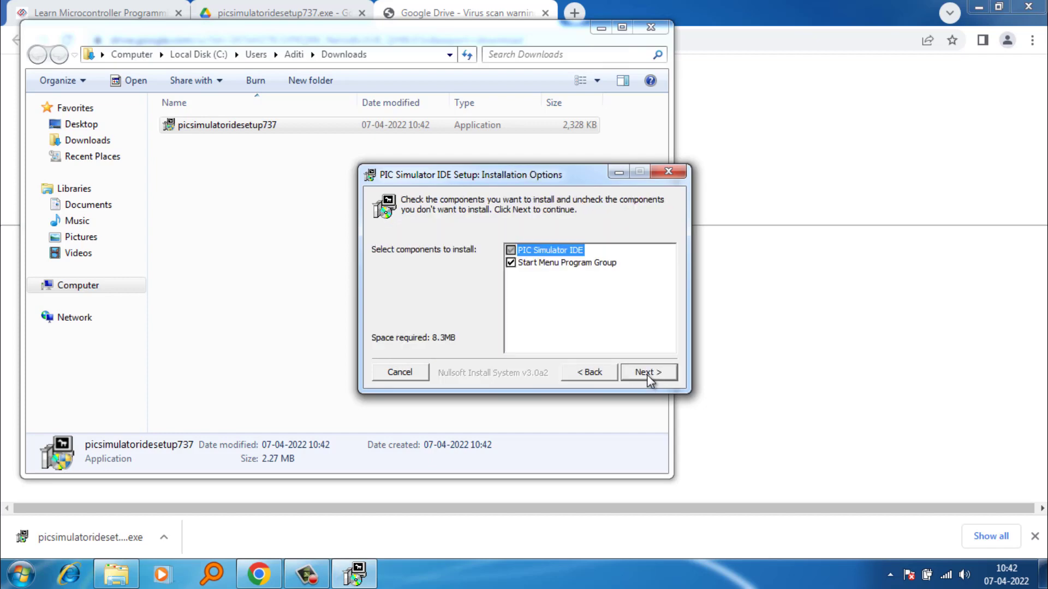
{"action": "left_click", "coordinate": [646, 373]}
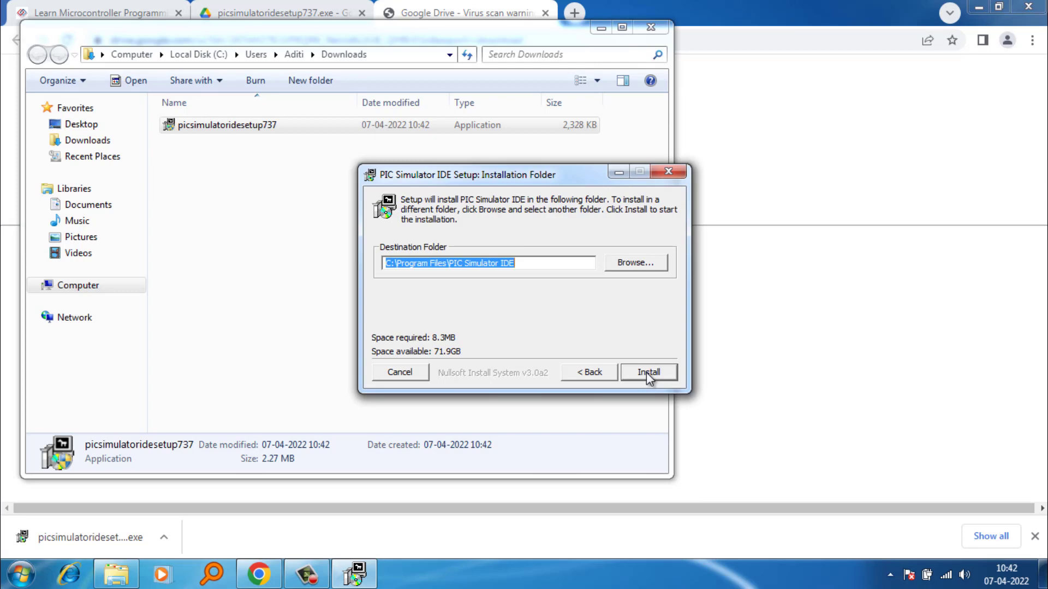
{"action": "left_click", "coordinate": [646, 372]}
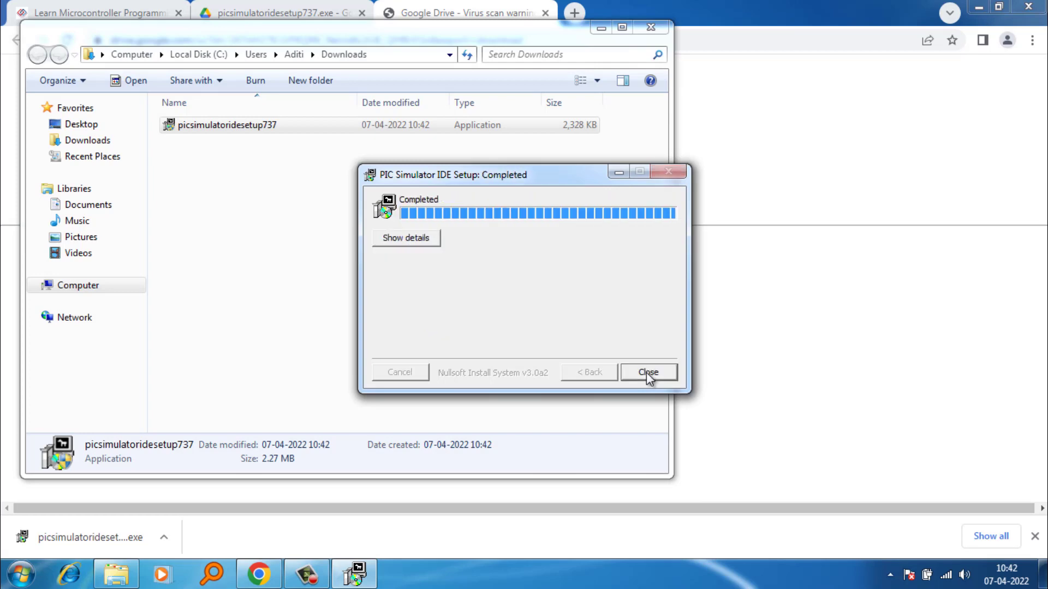
{"action": "left_click", "coordinate": [647, 372]}
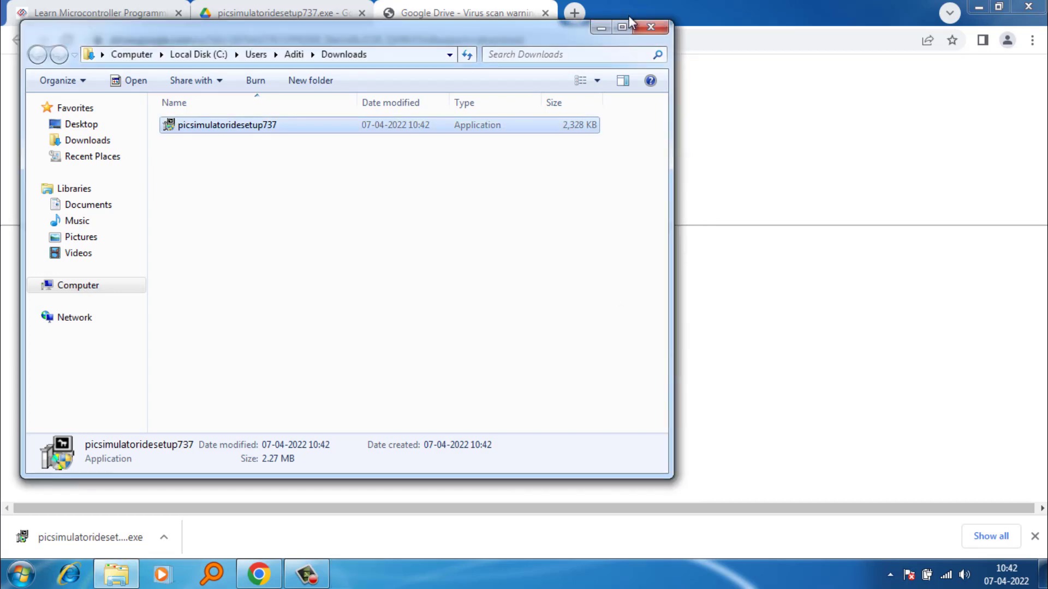
{"action": "left_click", "coordinate": [650, 27]}
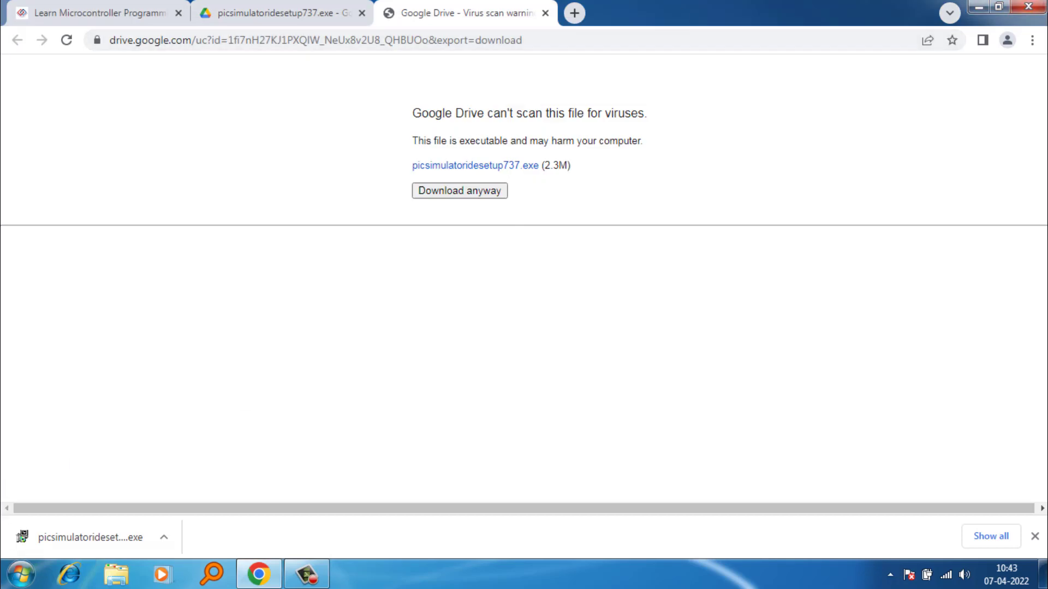
Try to start the installed PIC Simulator IDE and dismiss the error dialog.
{"action": "left_click", "coordinate": [14, 583]}
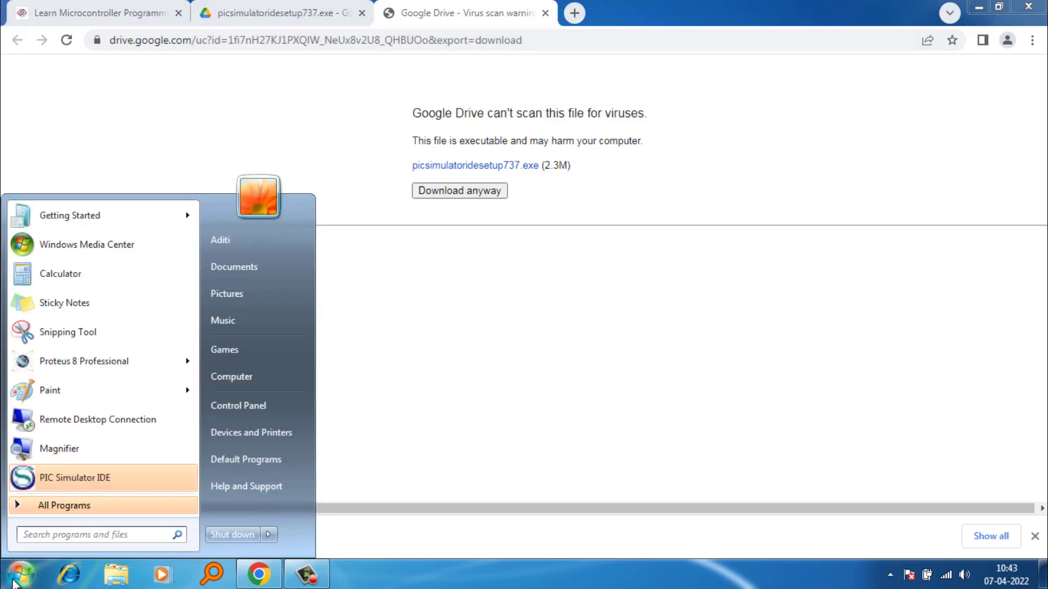
{"action": "right_click", "coordinate": [68, 489]}
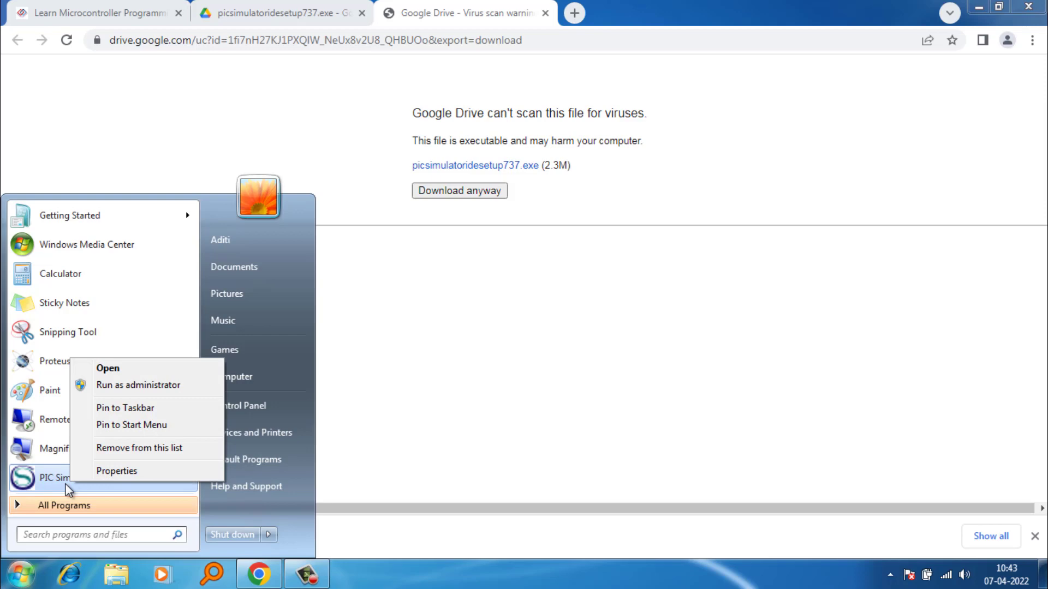
{"action": "left_click", "coordinate": [142, 389]}
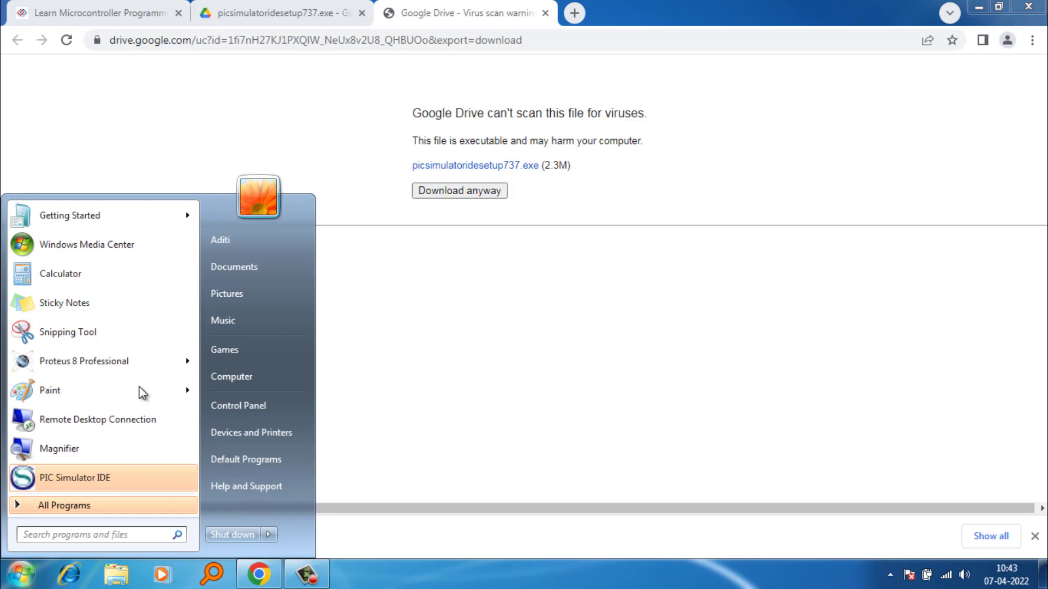
{"action": "left_click", "coordinate": [95, 476]}
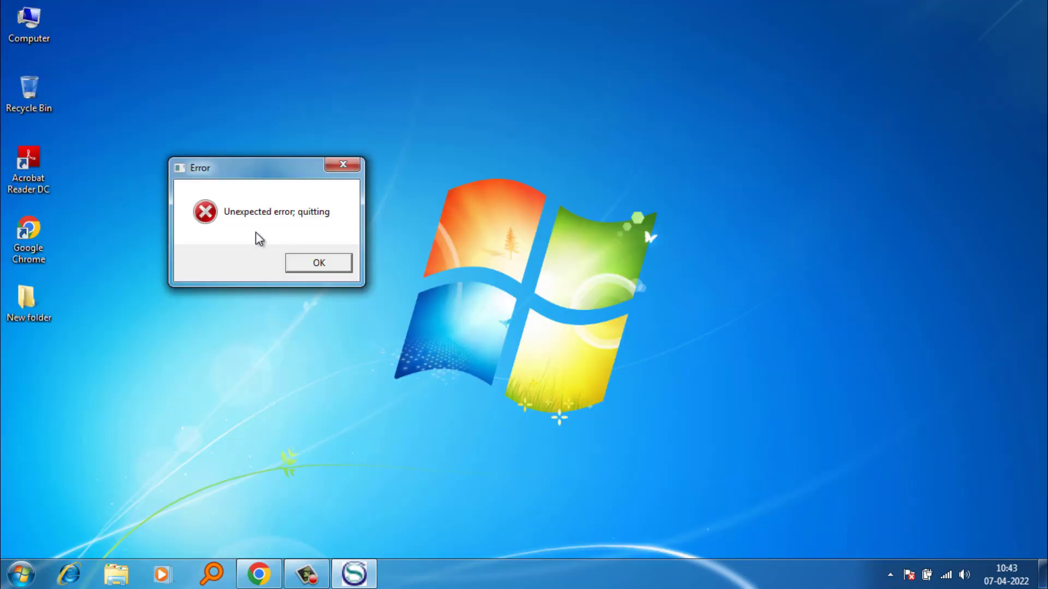
{"action": "left_click", "coordinate": [318, 263]}
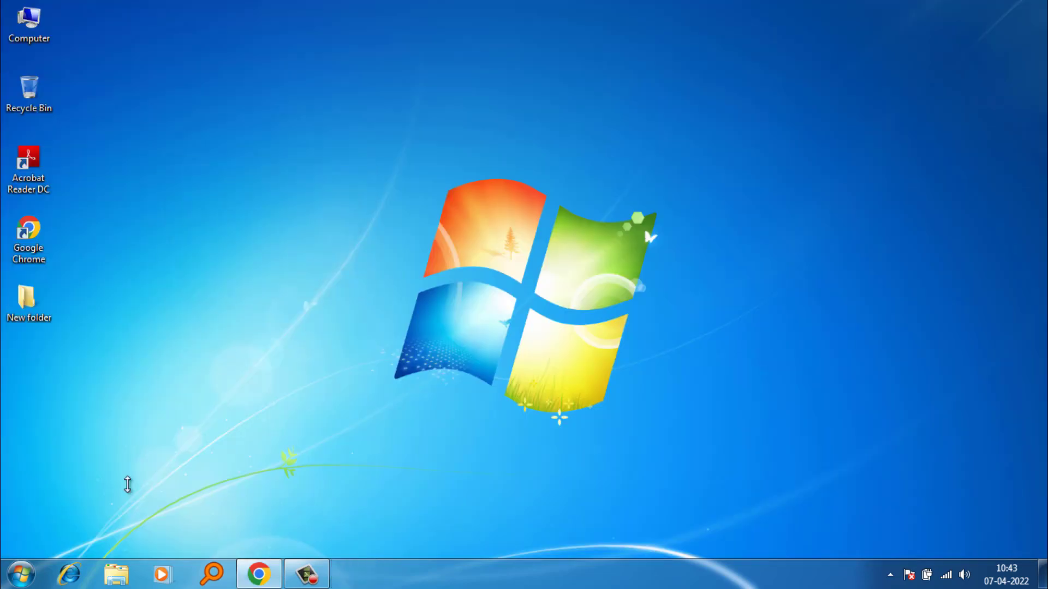
Start PIC Simulator IDE with administrator rights.
{"action": "left_click", "coordinate": [20, 580]}
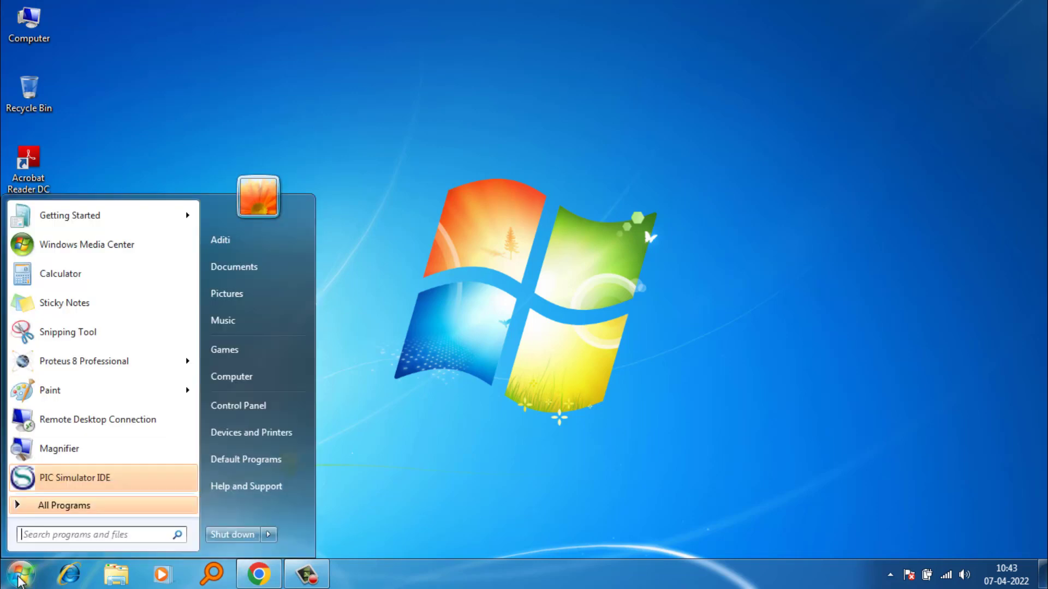
{"action": "right_click", "coordinate": [70, 485]}
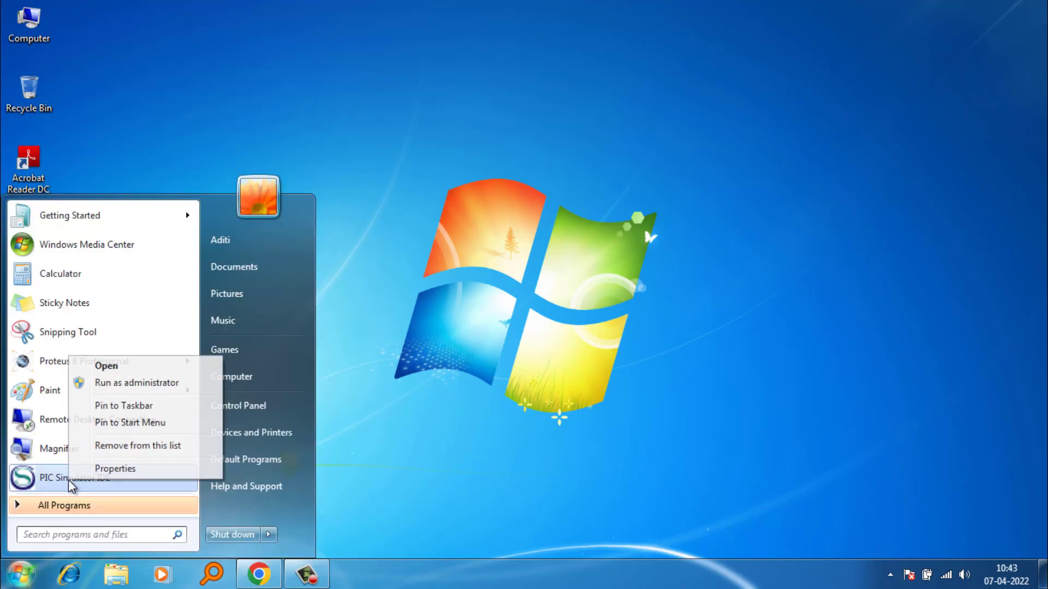
{"action": "left_click", "coordinate": [150, 384]}
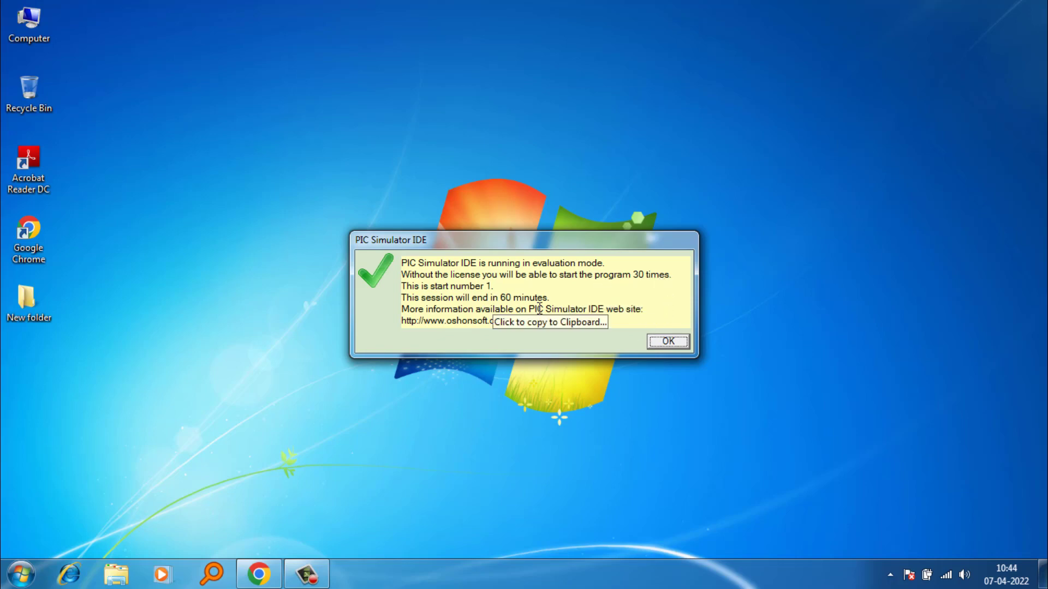
Dismiss the evaluation notice and the first tip, and review the program loading and simulation commands.
{"action": "left_click", "coordinate": [669, 342]}
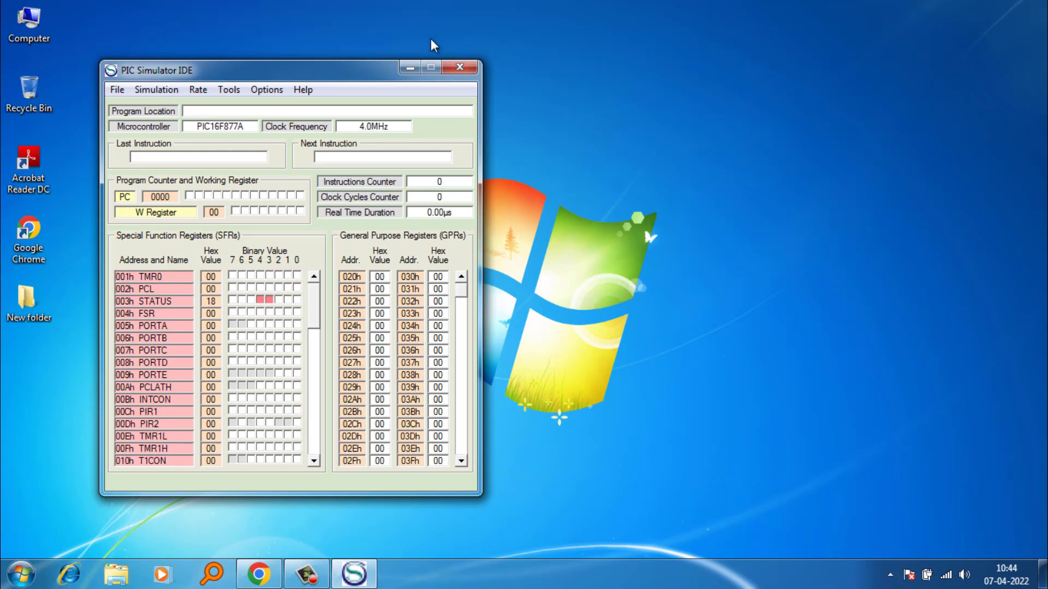
{"action": "left_click", "coordinate": [117, 91]}
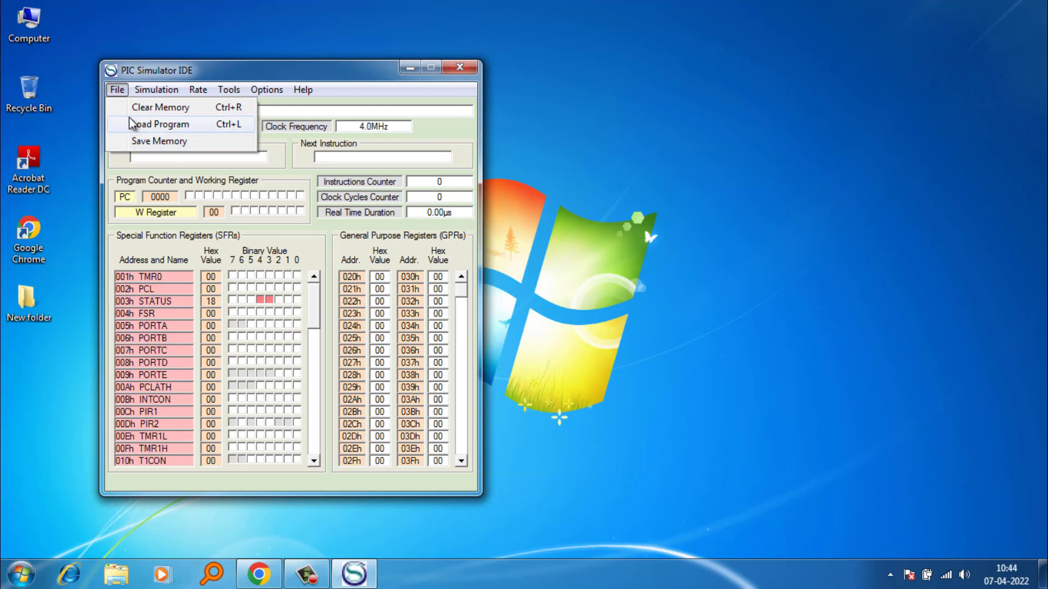
{"action": "mouse_move", "coordinate": [147, 95]}
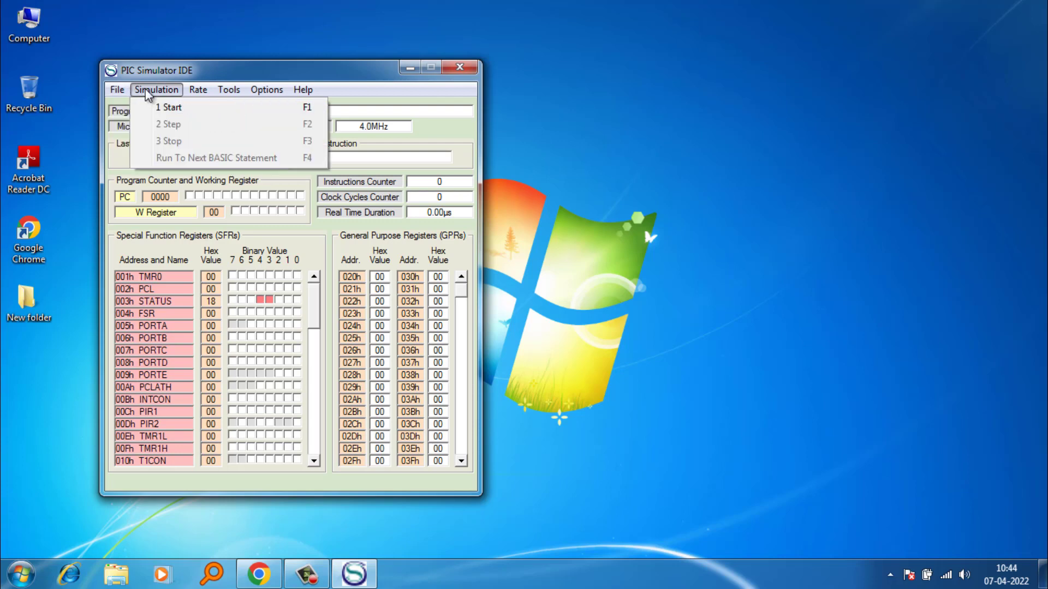
{"action": "left_click", "coordinate": [168, 108]}
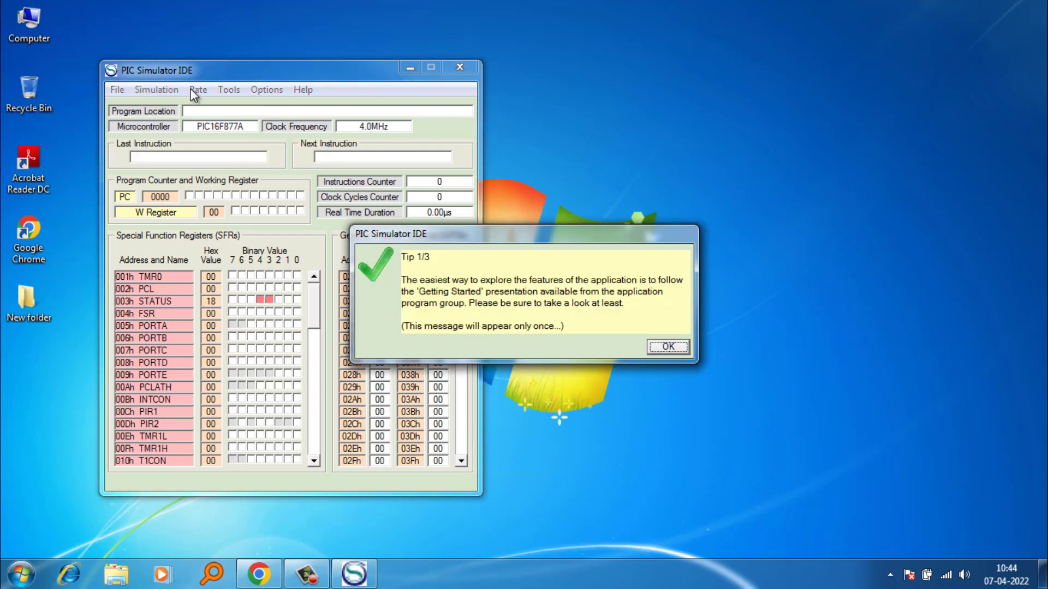
{"action": "left_click", "coordinate": [668, 347]}
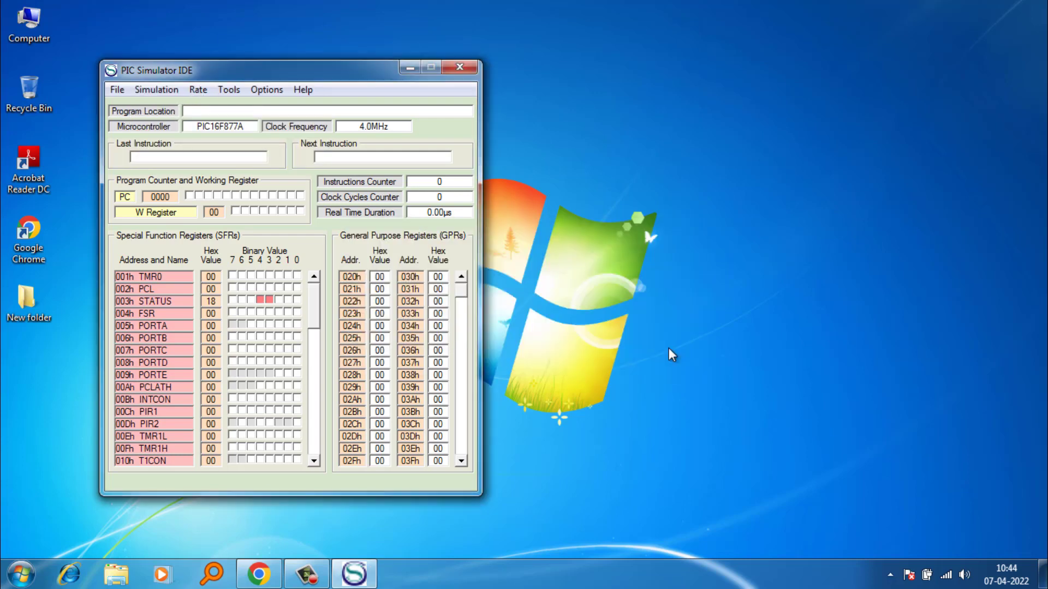
Review the available simulation rates and decline the tip about color themes.
{"action": "left_click", "coordinate": [199, 90]}
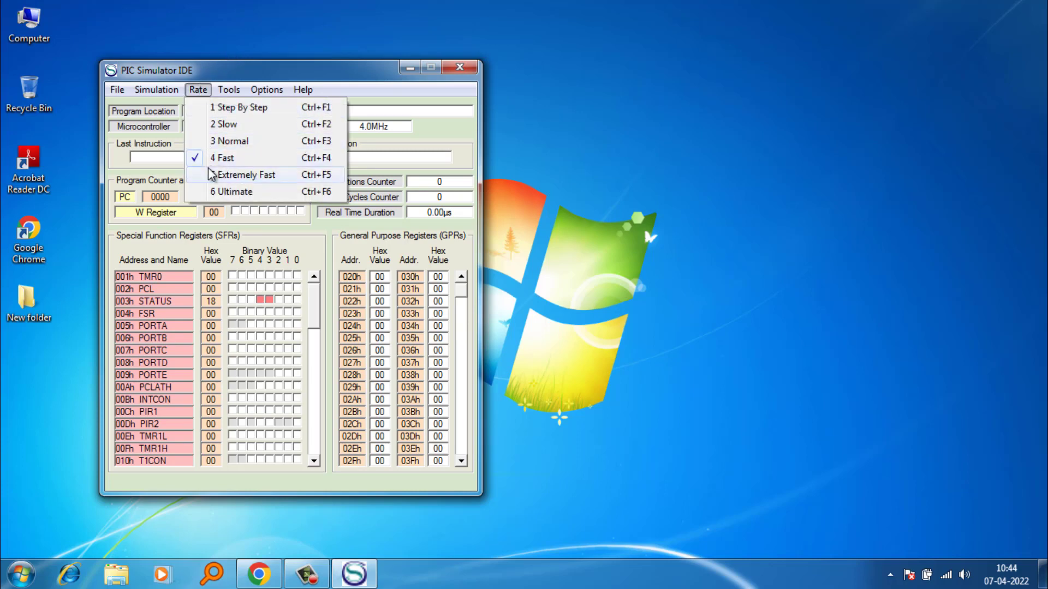
{"action": "mouse_move", "coordinate": [222, 94]}
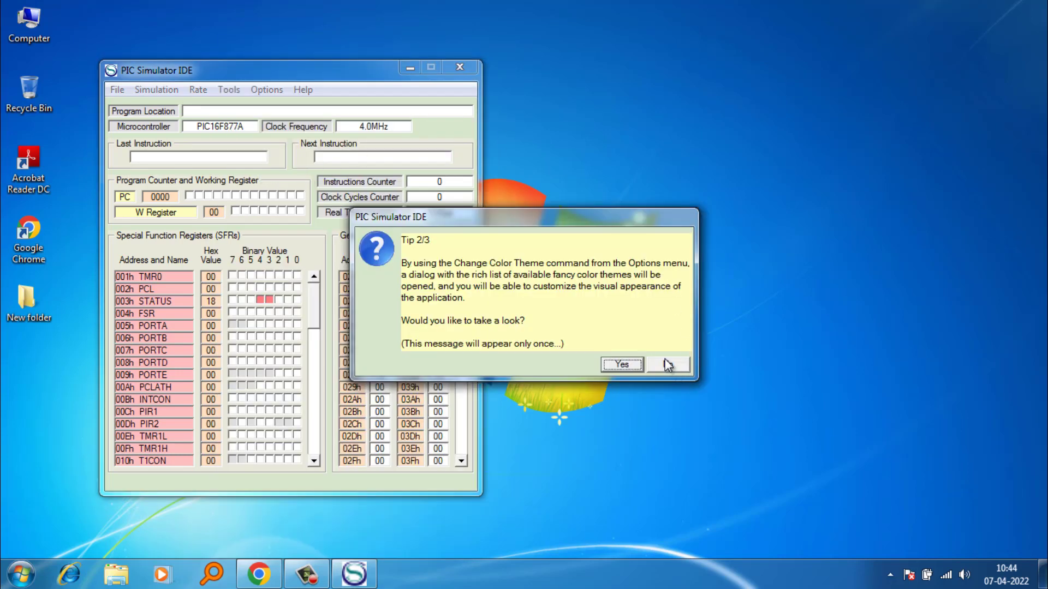
{"action": "left_click", "coordinate": [668, 365]}
Open the 8 x LED Board, place it beside the main simulator window and decline the shortcuts panel tip.
{"action": "left_click", "coordinate": [223, 91]}
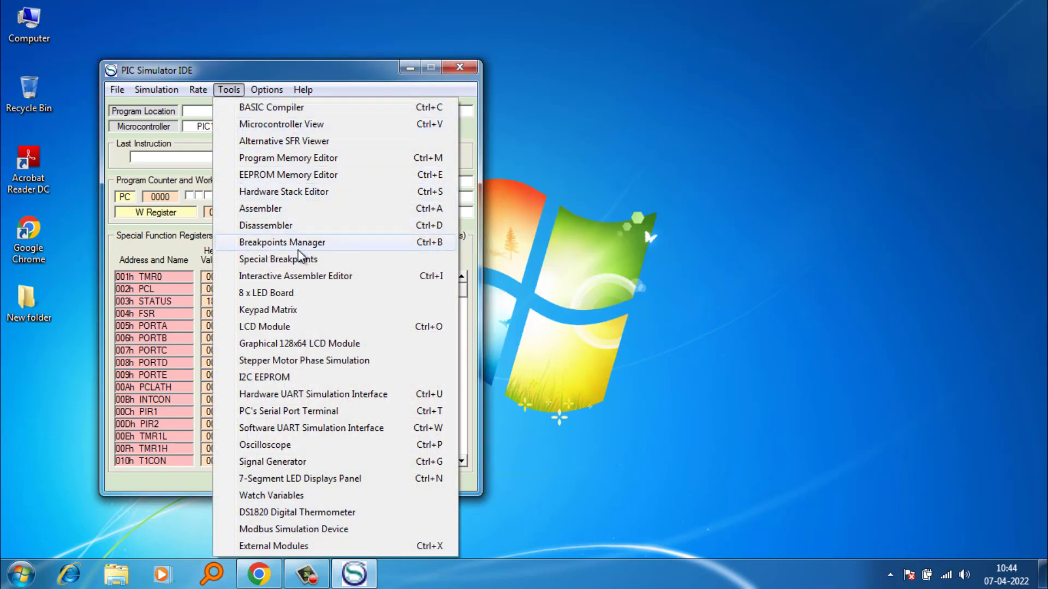
{"action": "left_click", "coordinate": [288, 293]}
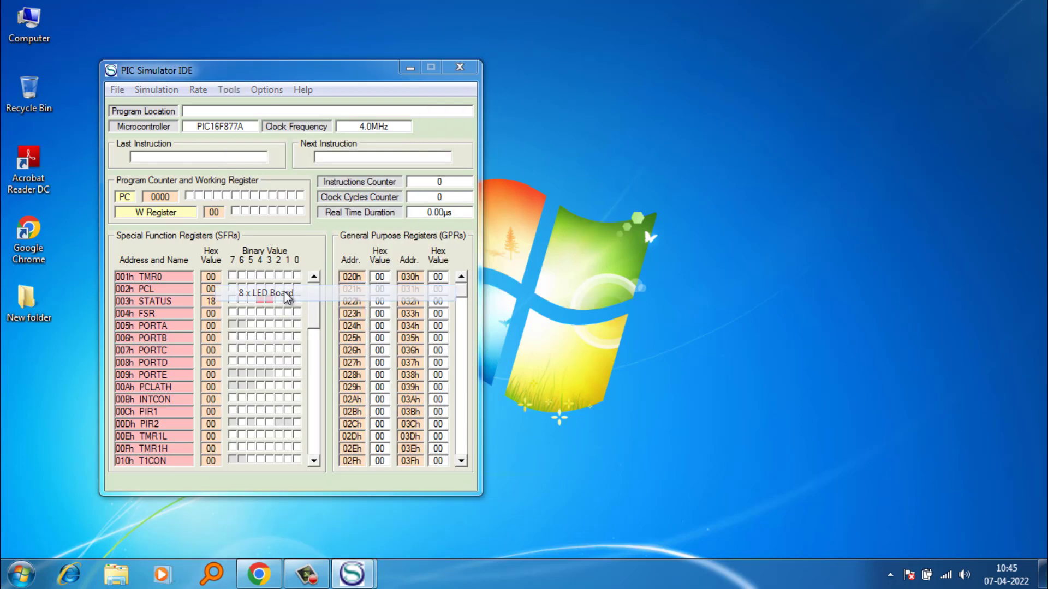
{"action": "left_click_drag", "start_coordinate": [194, 102], "coordinate": [652, 69]}
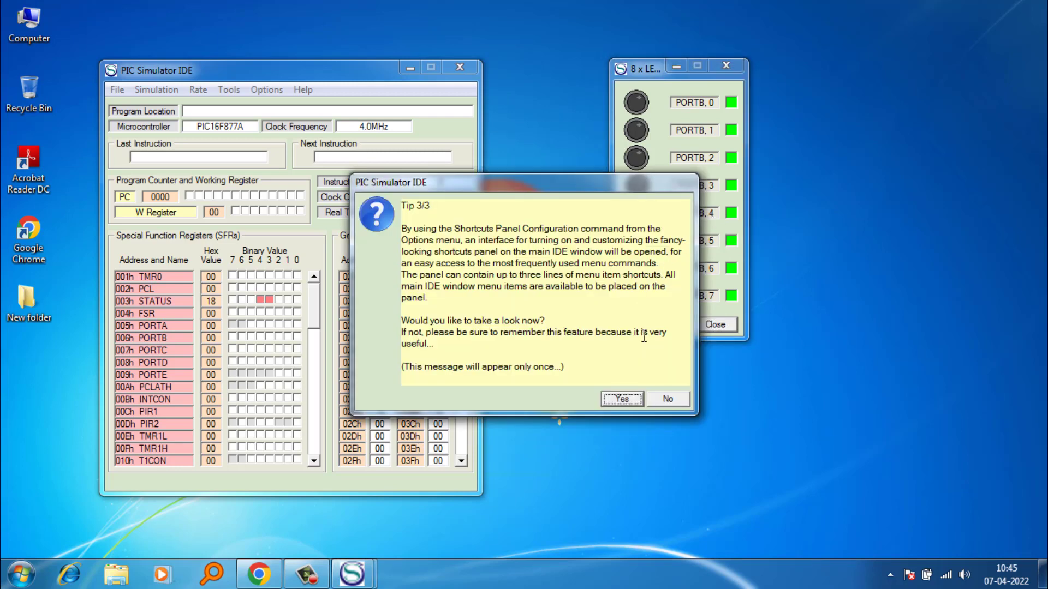
{"action": "left_click", "coordinate": [666, 399]}
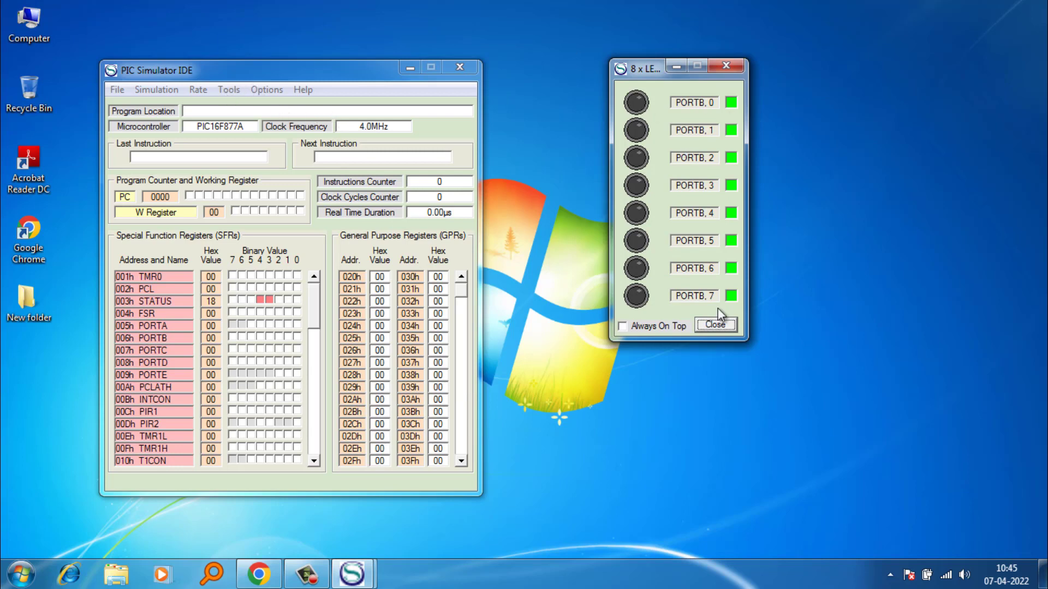
Open the LCD Module and place its window beside the 8 x LED Board.
{"action": "left_click", "coordinate": [223, 91]}
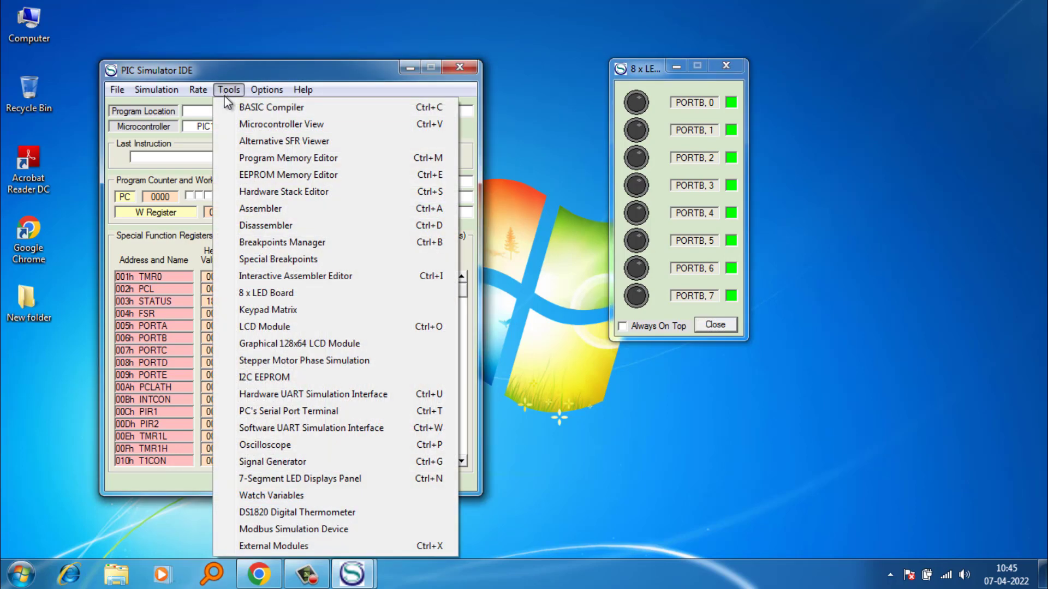
{"action": "left_click", "coordinate": [267, 326]}
{"action": "left_click_drag", "start_coordinate": [288, 108], "coordinate": [898, 86]}
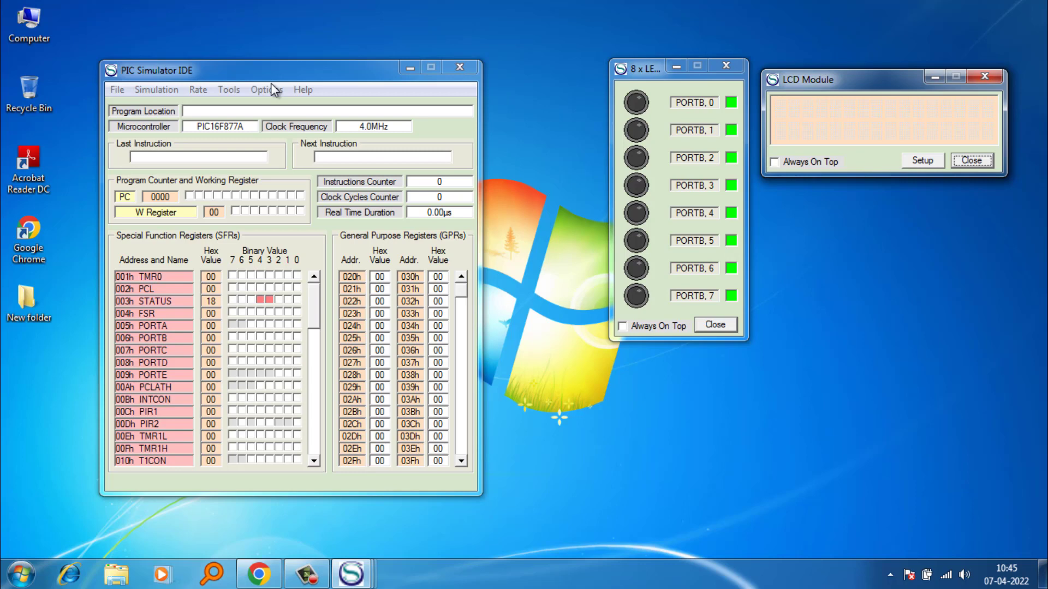
Open the compact Microcontroller View of the PIC16F877A, move it clear of the main window, inspect it and close it.
{"action": "left_click", "coordinate": [229, 90]}
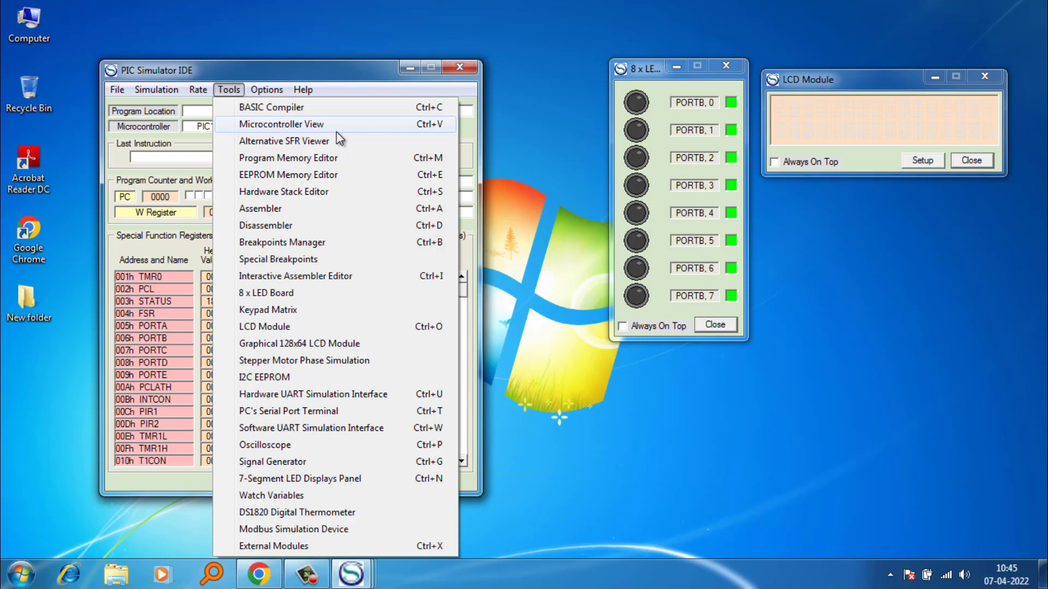
{"action": "left_click", "coordinate": [267, 125]}
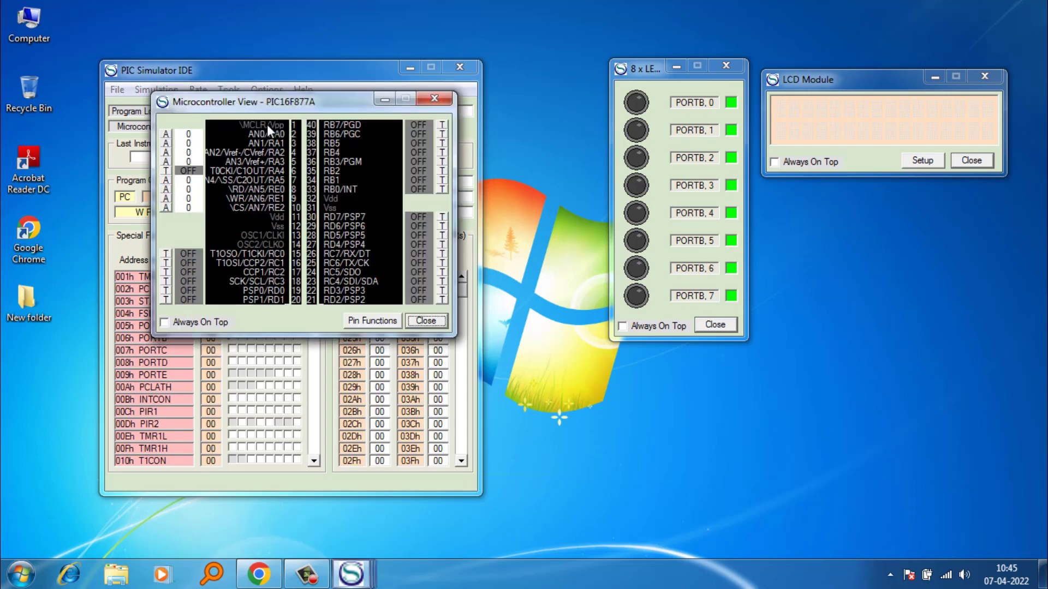
{"action": "left_click_drag", "start_coordinate": [300, 106], "coordinate": [650, 213]}
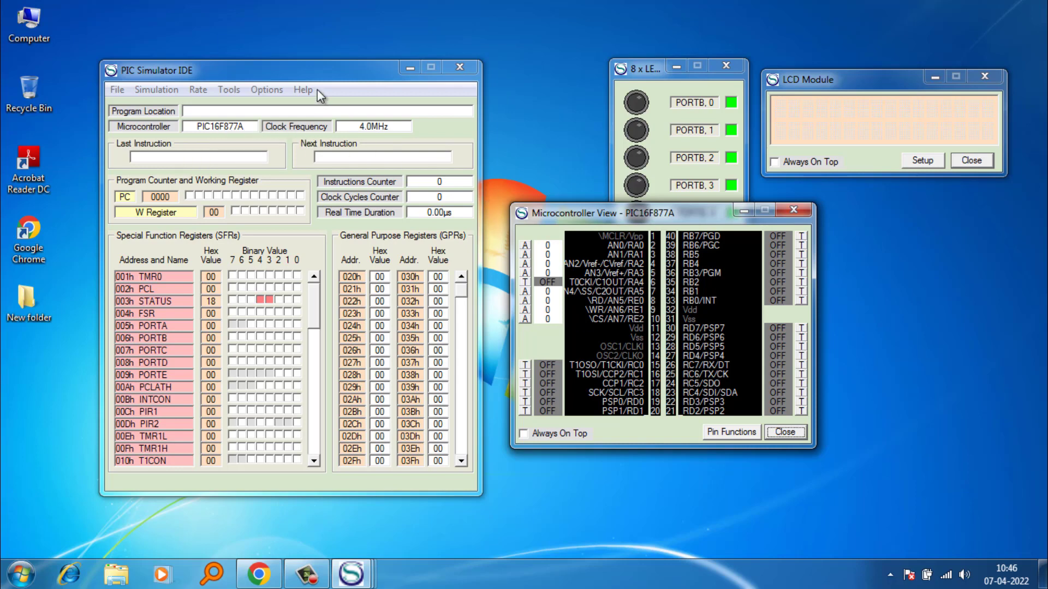
{"action": "left_click", "coordinate": [793, 209]}
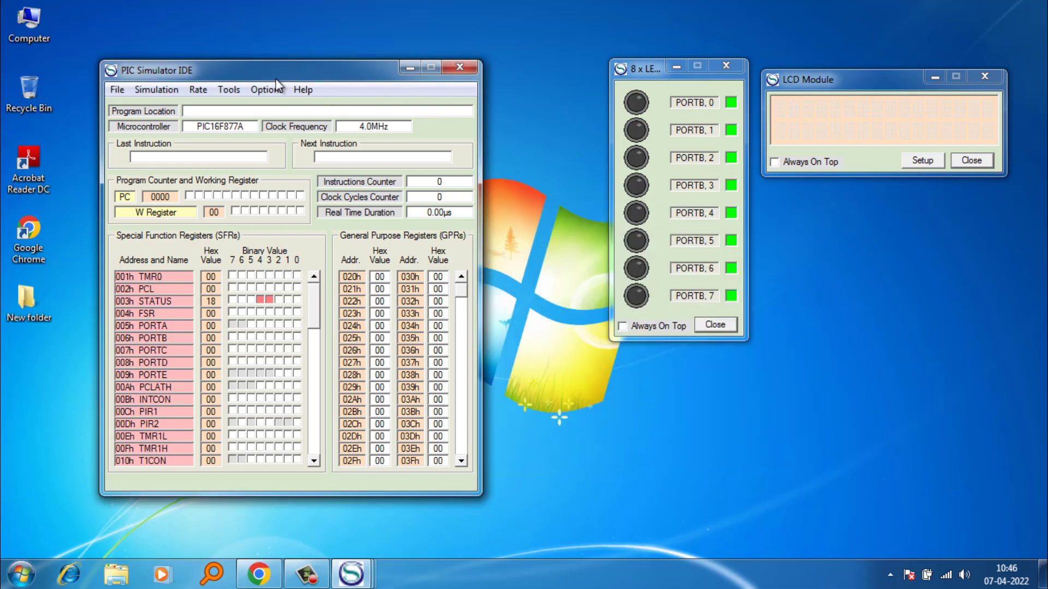
Turn off Compact Microcontroller View, and inspect the full-size PIC16F877A pin view before closing it.
{"action": "left_click", "coordinate": [267, 90]}
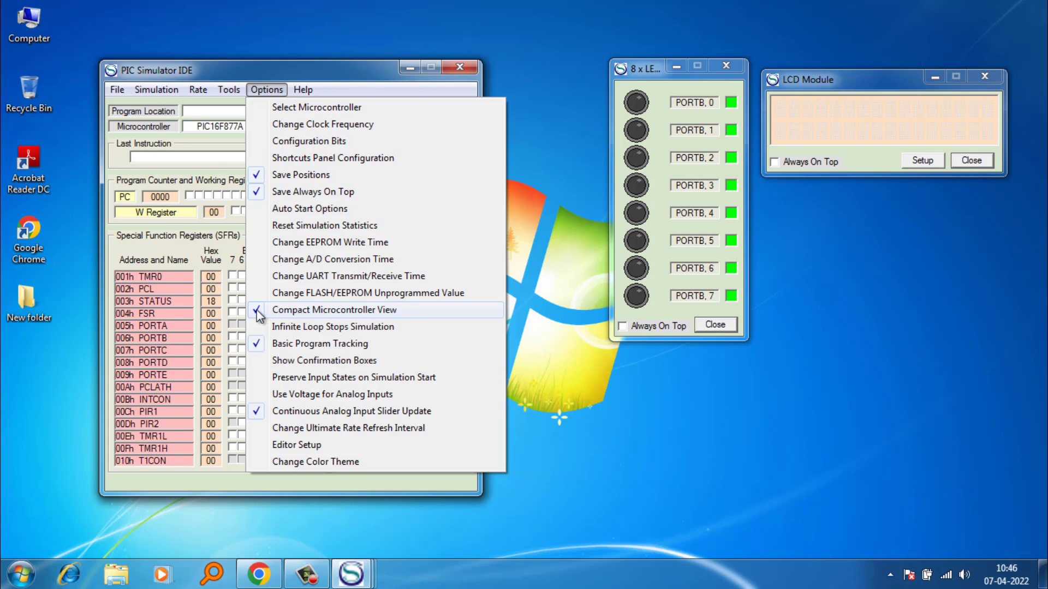
{"action": "left_click", "coordinate": [274, 310]}
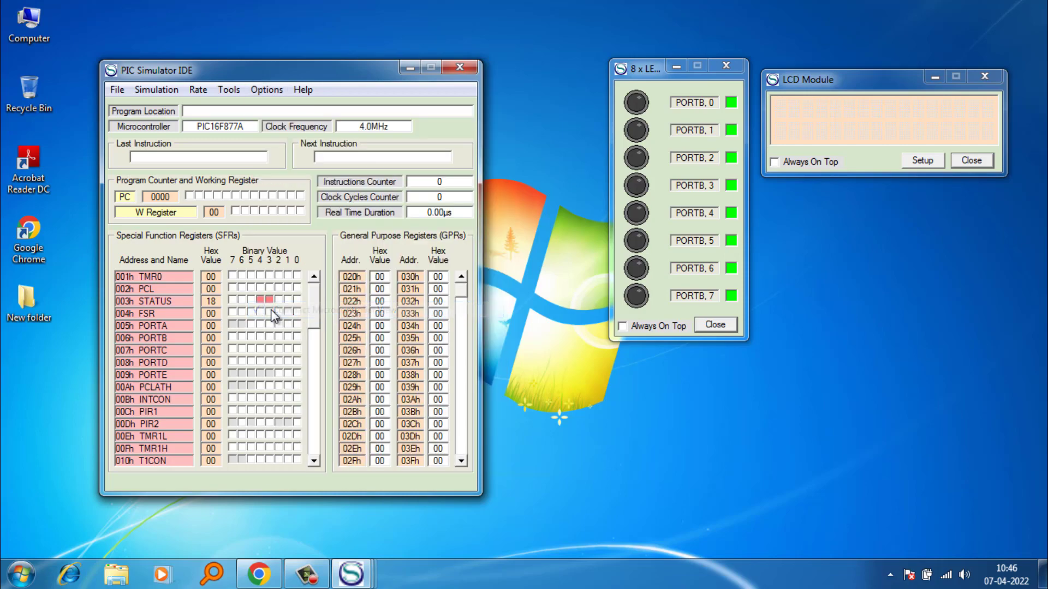
{"action": "left_click", "coordinate": [228, 89]}
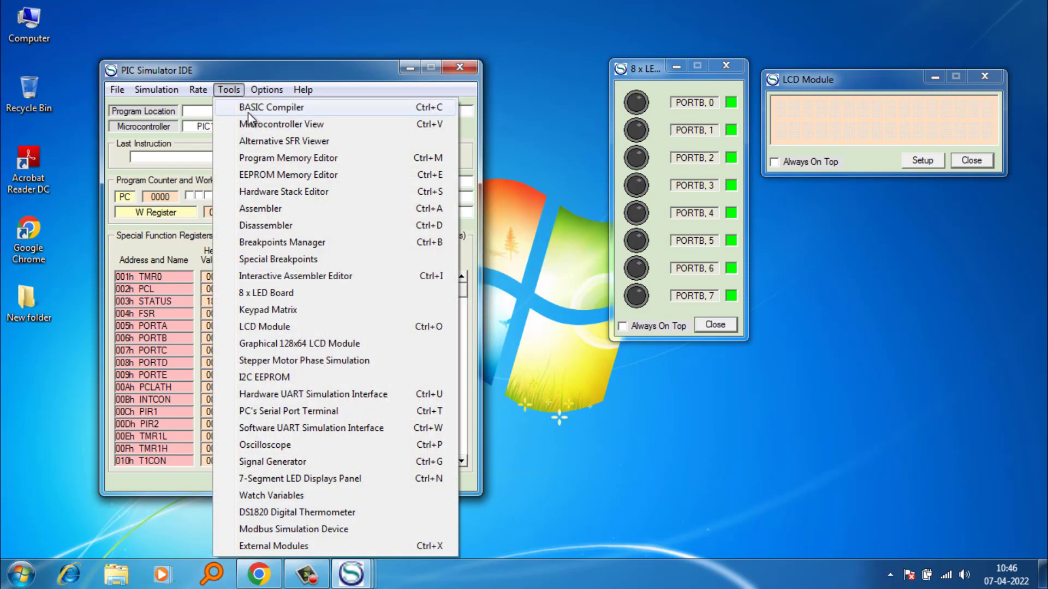
{"action": "left_click", "coordinate": [254, 125]}
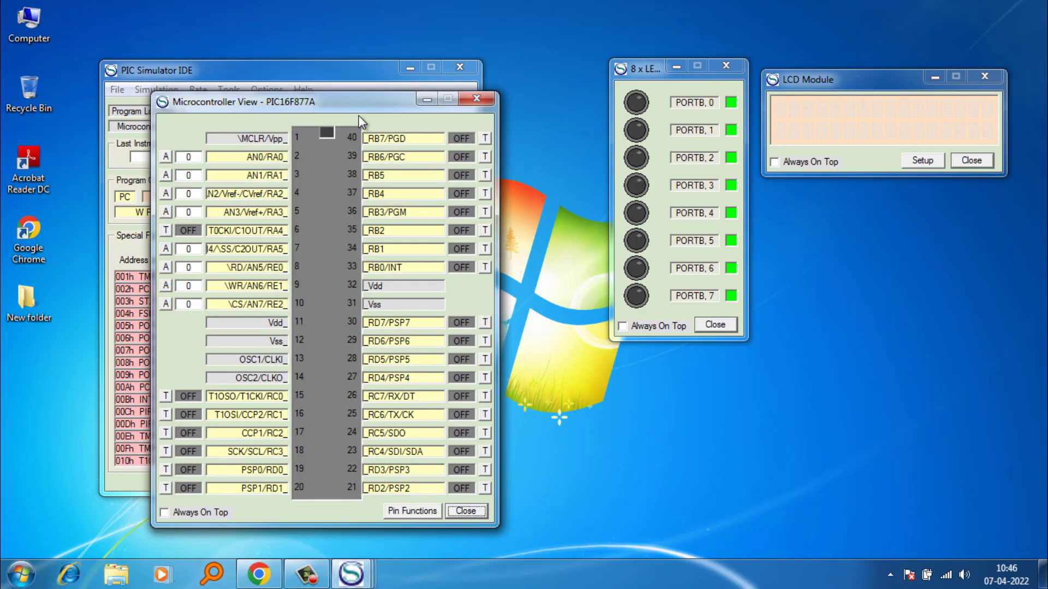
{"action": "left_click_drag", "start_coordinate": [343, 103], "coordinate": [400, 20]}
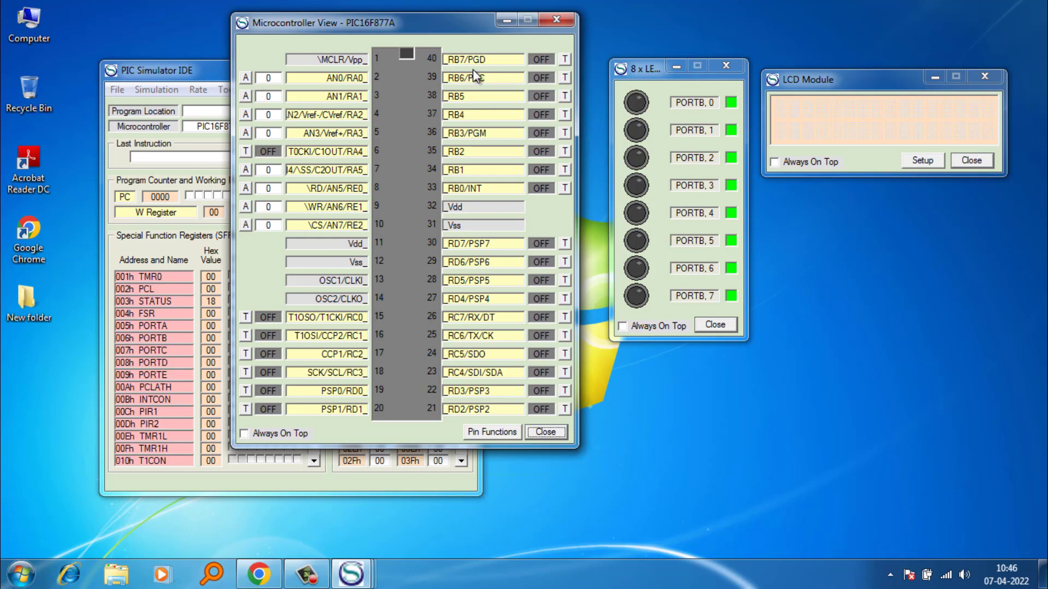
{"action": "left_click", "coordinate": [556, 22]}
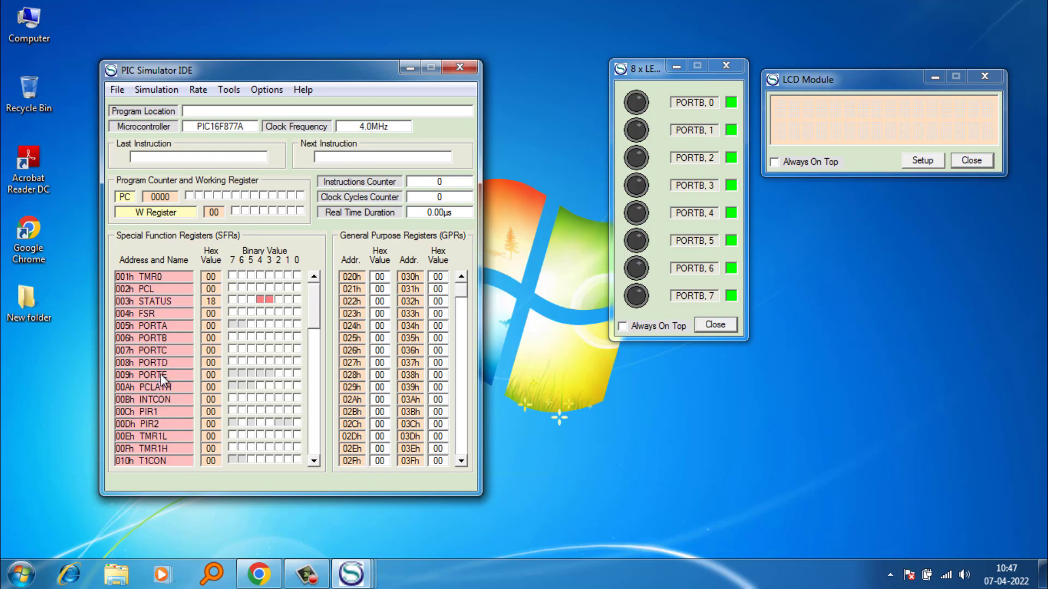
Open the BASIC Compiler, view its empty editor maximized and minimize it.
{"action": "left_click", "coordinate": [227, 91]}
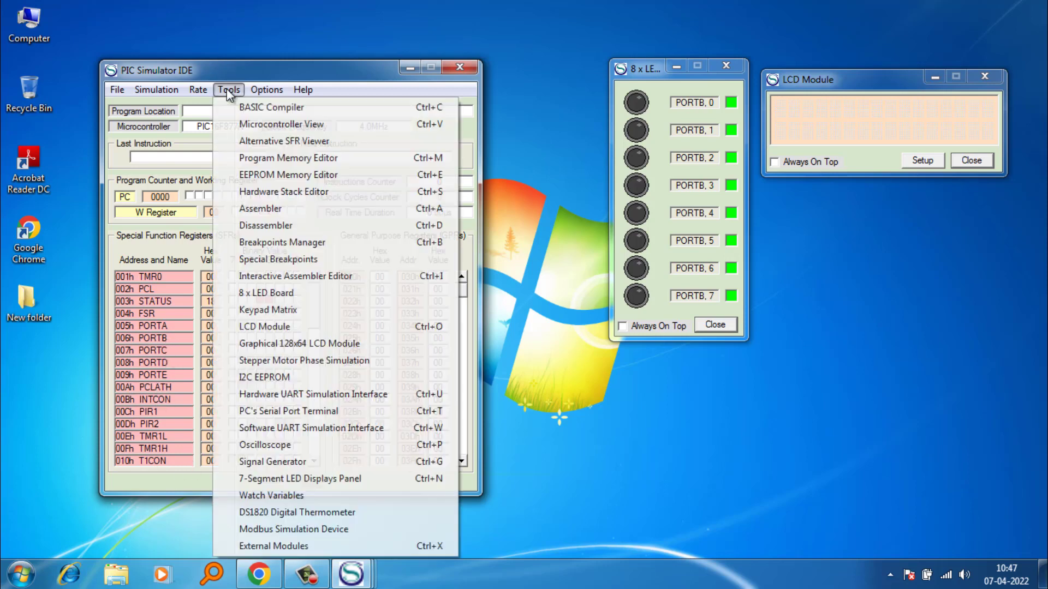
{"action": "left_click", "coordinate": [247, 109]}
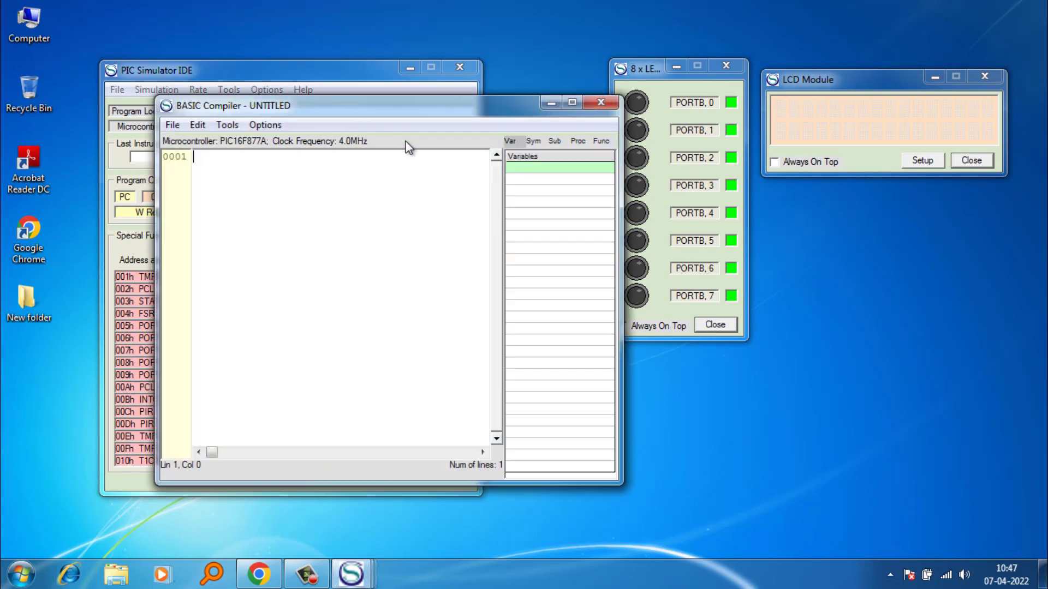
{"action": "left_click", "coordinate": [572, 103]}
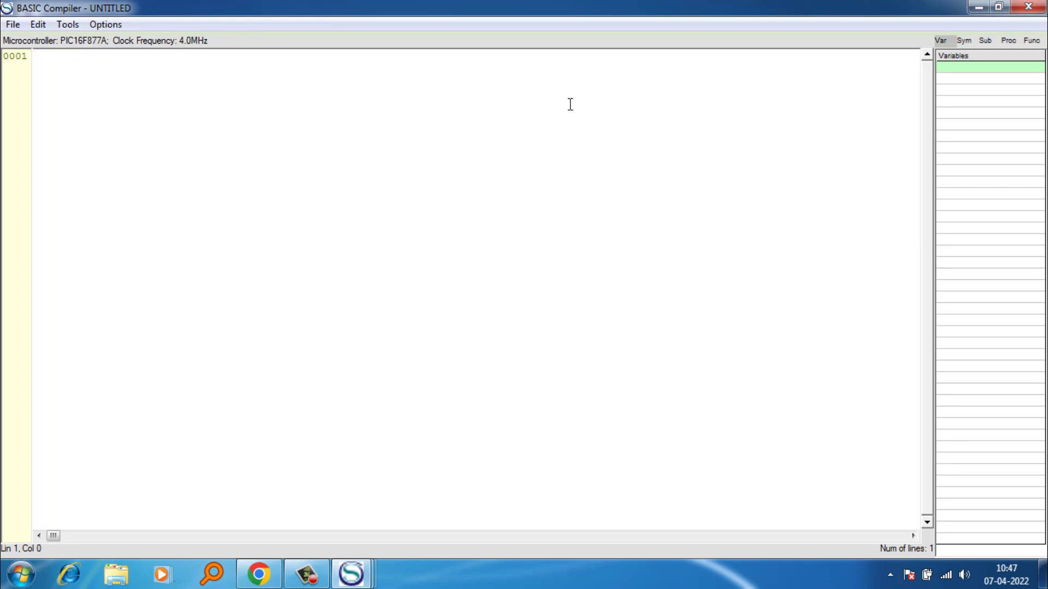
{"action": "left_click", "coordinate": [979, 9]}
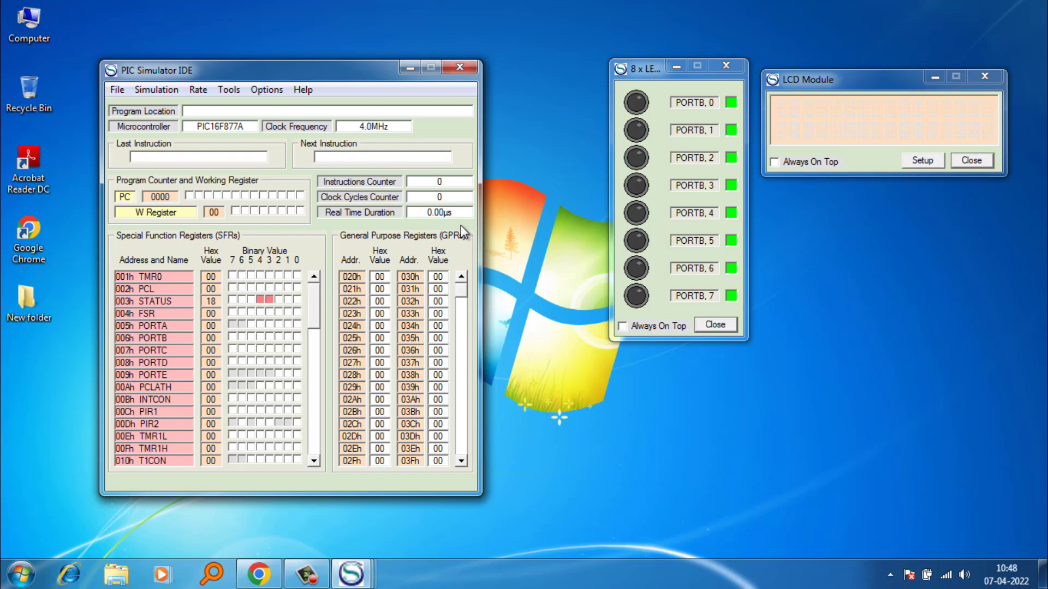
Move the 8 x LED Board closer to the main simulator window.
{"action": "left_click_drag", "start_coordinate": [655, 68], "coordinate": [620, 85]}
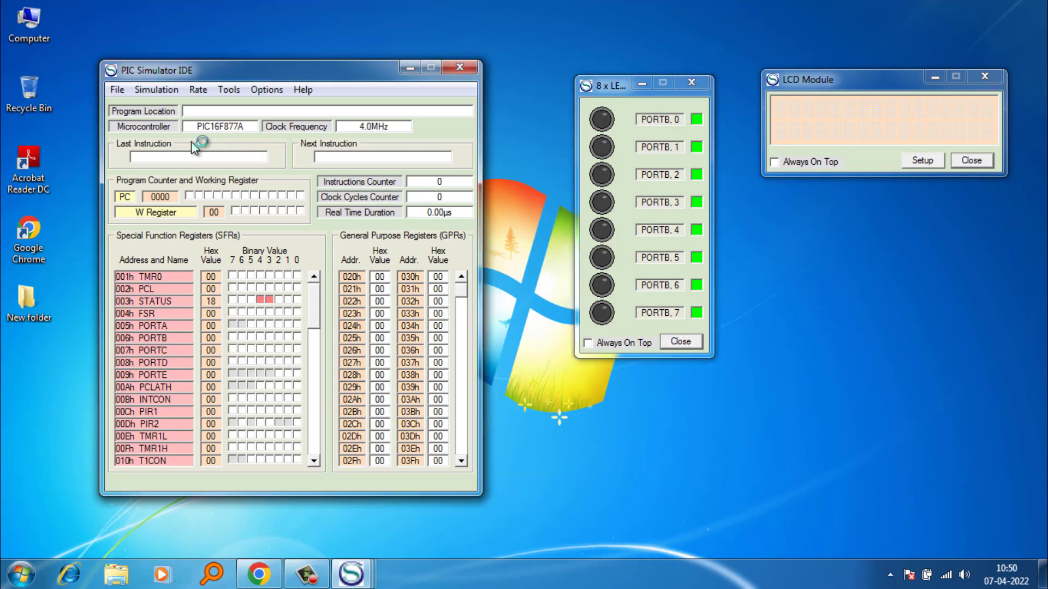
{"action": "left_click", "coordinate": [220, 131]}
Bring back the minimized BASIC Compiler, restore it to its smaller window size and put it away again.
{"action": "left_click", "coordinate": [351, 574]}
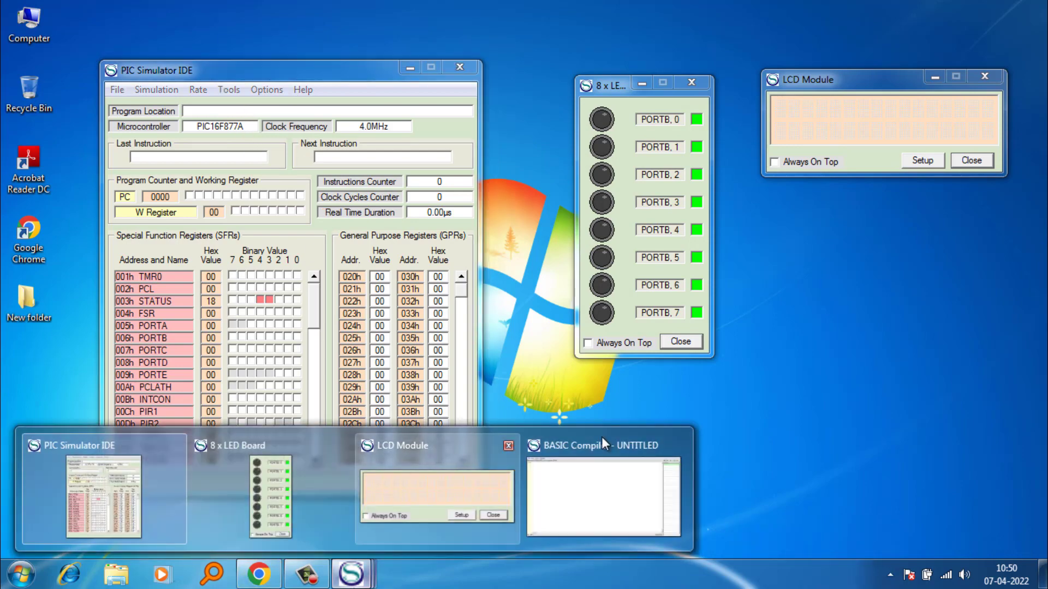
{"action": "left_click", "coordinate": [598, 516]}
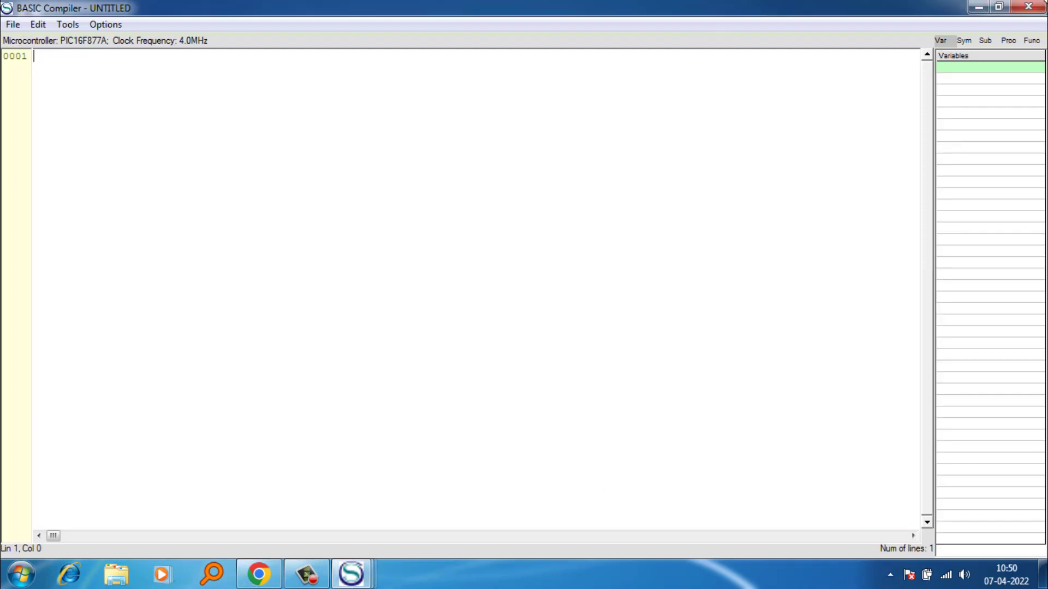
{"action": "left_click", "coordinate": [998, 7]}
{"action": "left_click", "coordinate": [473, 101]}
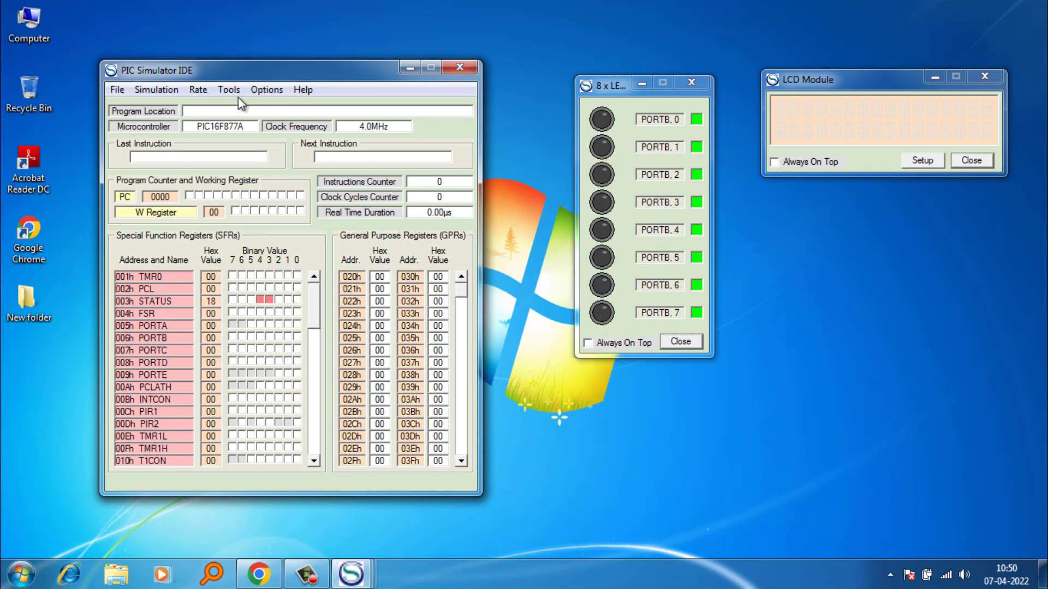
Review the list of selectable microcontrollers, cancel it, then reopen it from the current microcontroller's name and cancel again.
{"action": "left_click", "coordinate": [265, 90]}
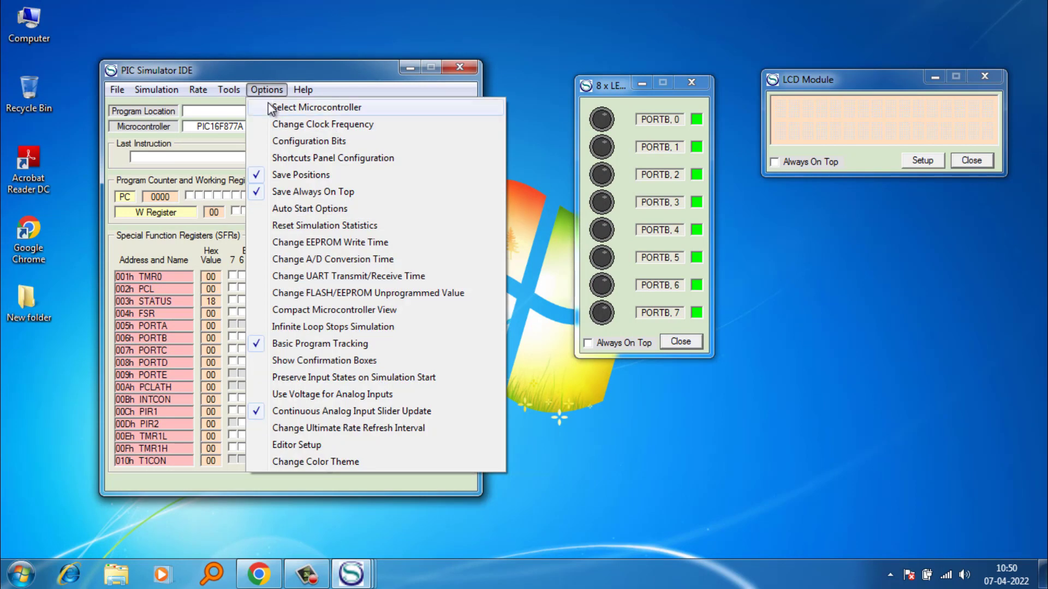
{"action": "left_click", "coordinate": [267, 104]}
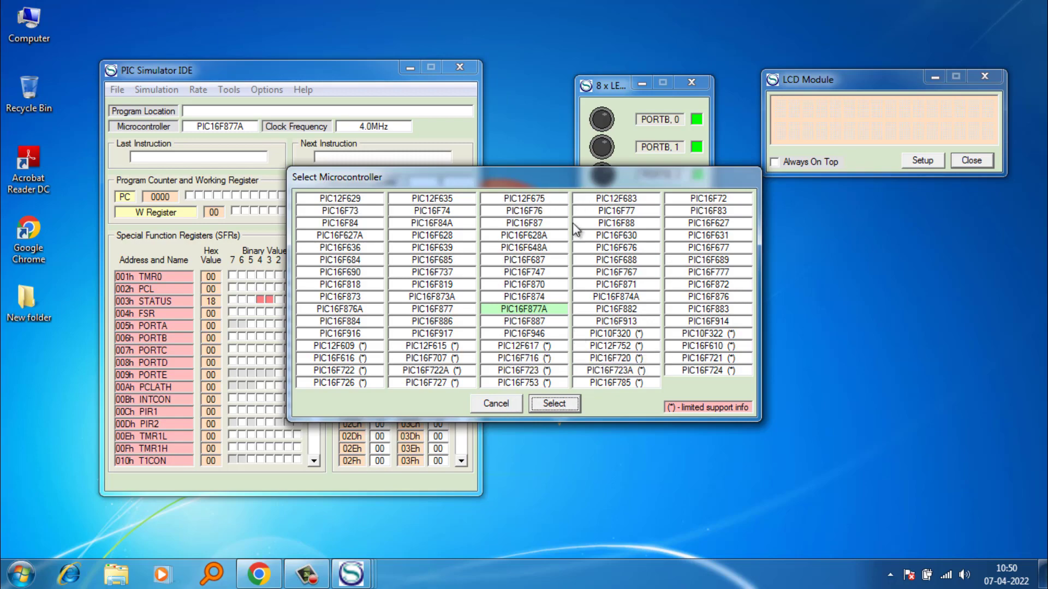
{"action": "left_click", "coordinate": [495, 404]}
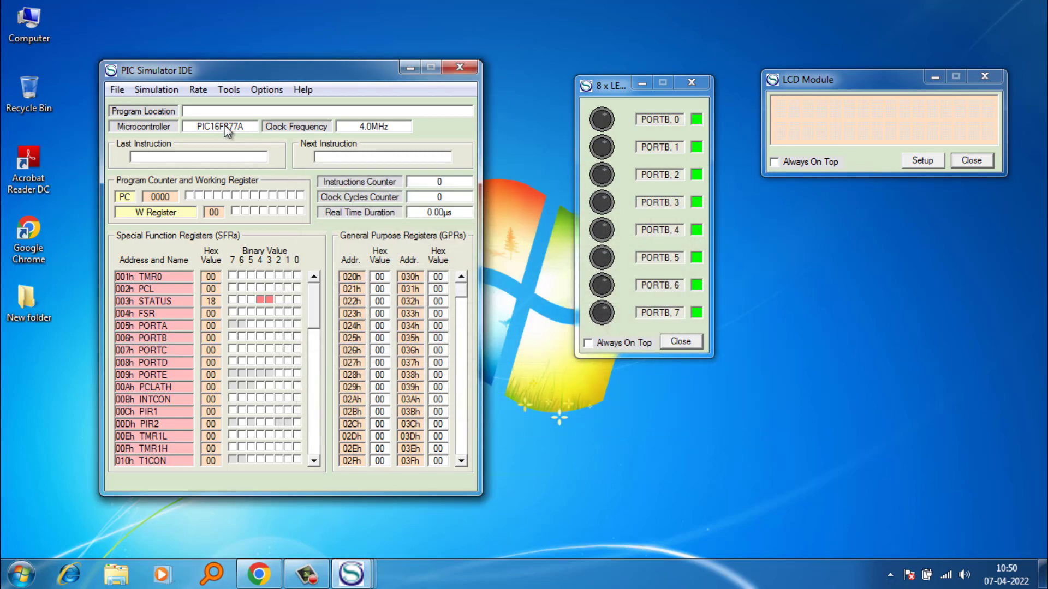
{"action": "left_click", "coordinate": [227, 131]}
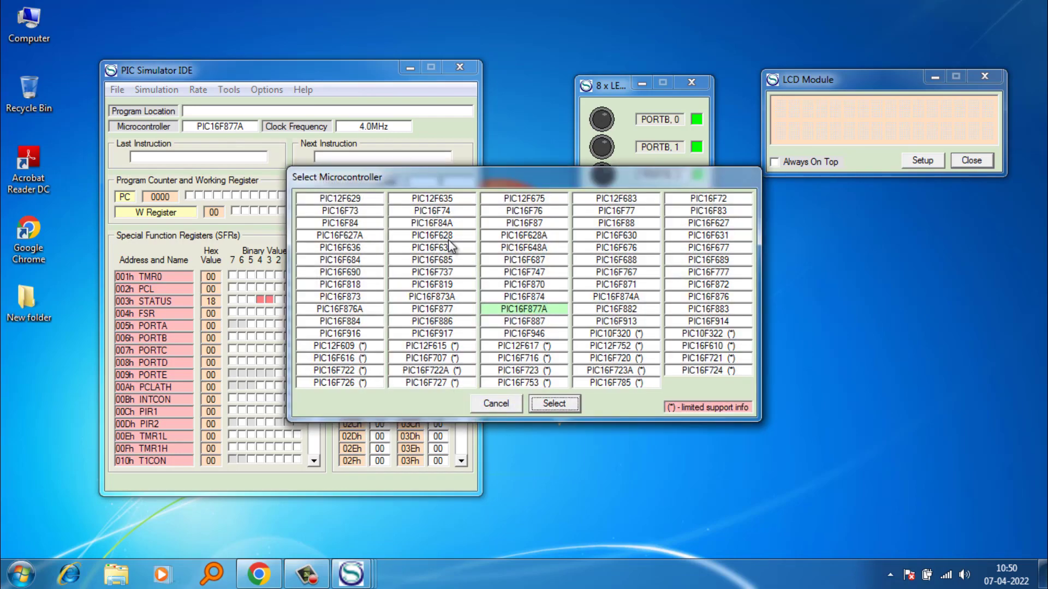
{"action": "mouse_move", "coordinate": [449, 241]}
{"action": "left_click", "coordinate": [484, 405]}
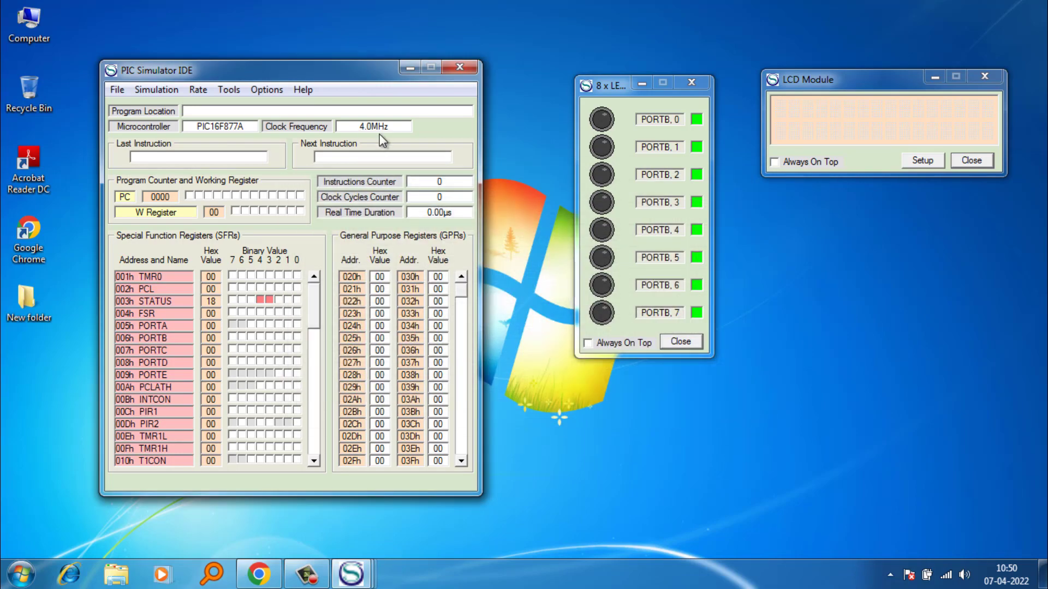
Set the simulator's clock frequency to 8 MHz.
{"action": "left_click", "coordinate": [382, 131]}
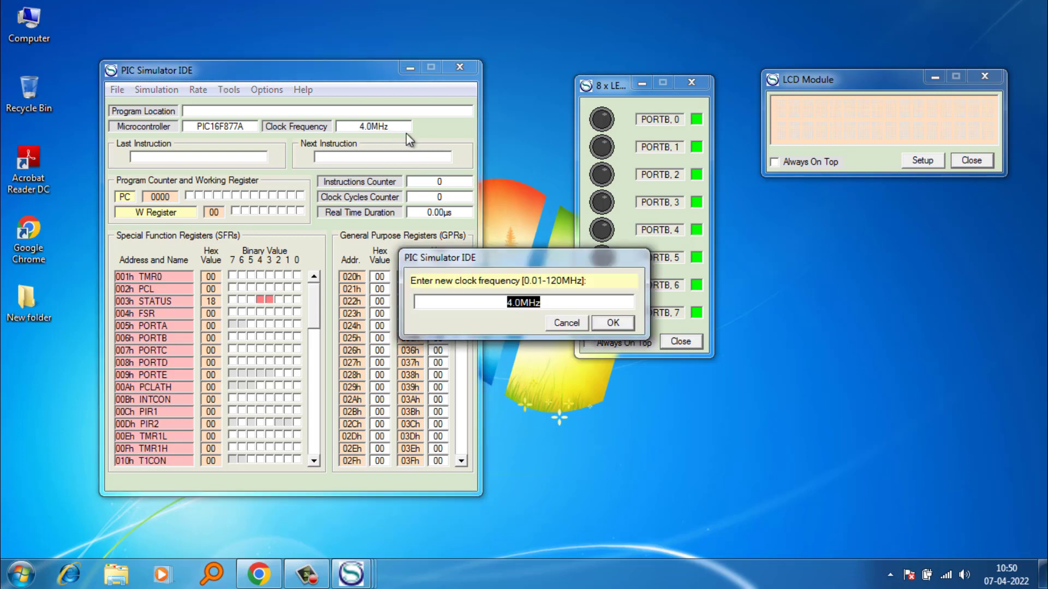
{"action": "type", "text": "8"}
{"action": "key", "text": "Return"}
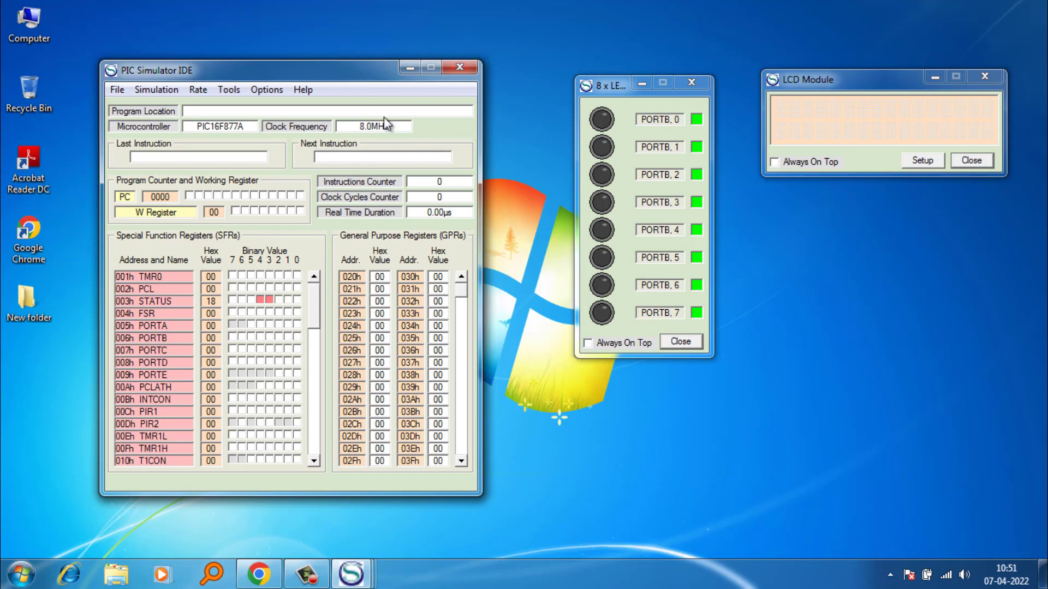
{"action": "left_click", "coordinate": [266, 91]}
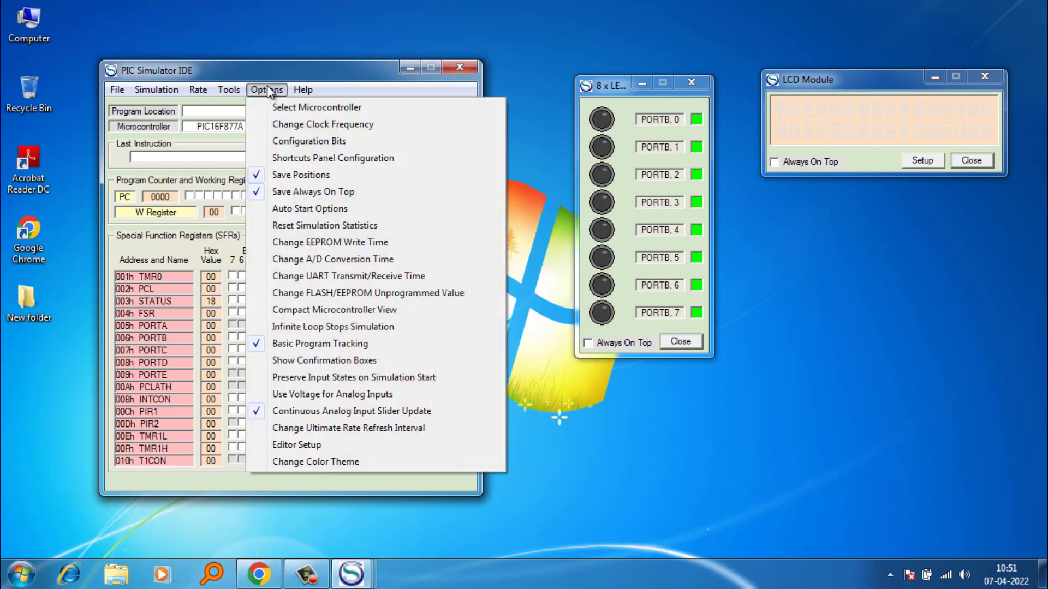
{"action": "mouse_move", "coordinate": [303, 91]}
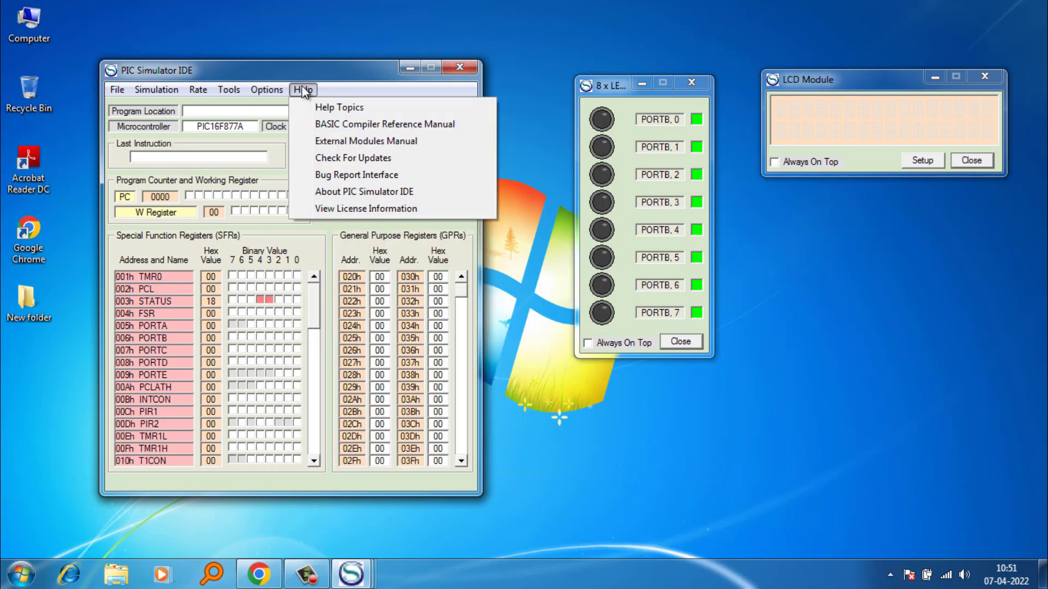
{"action": "left_click", "coordinate": [353, 74]}
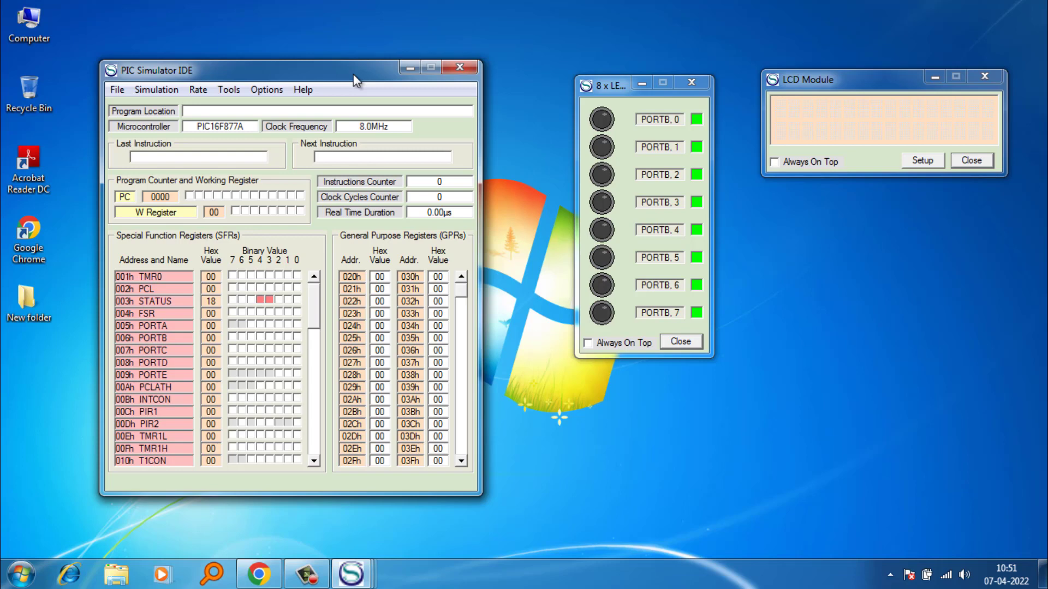
Open the Microcontroller View, examine the pin layout of the PIC16F877A and close the view.
{"action": "left_click", "coordinate": [229, 90]}
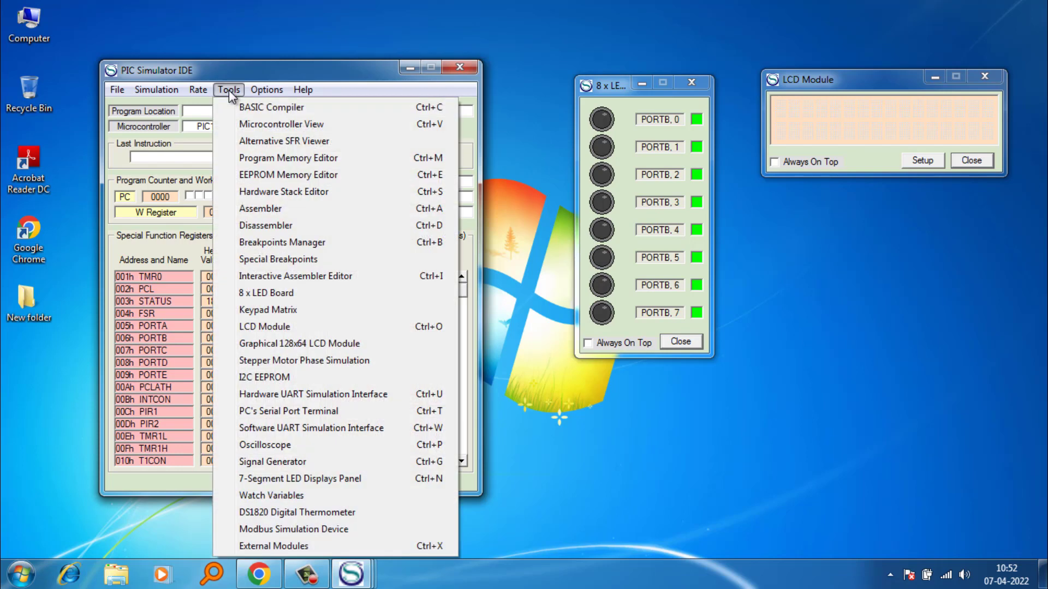
{"action": "left_click", "coordinate": [281, 125]}
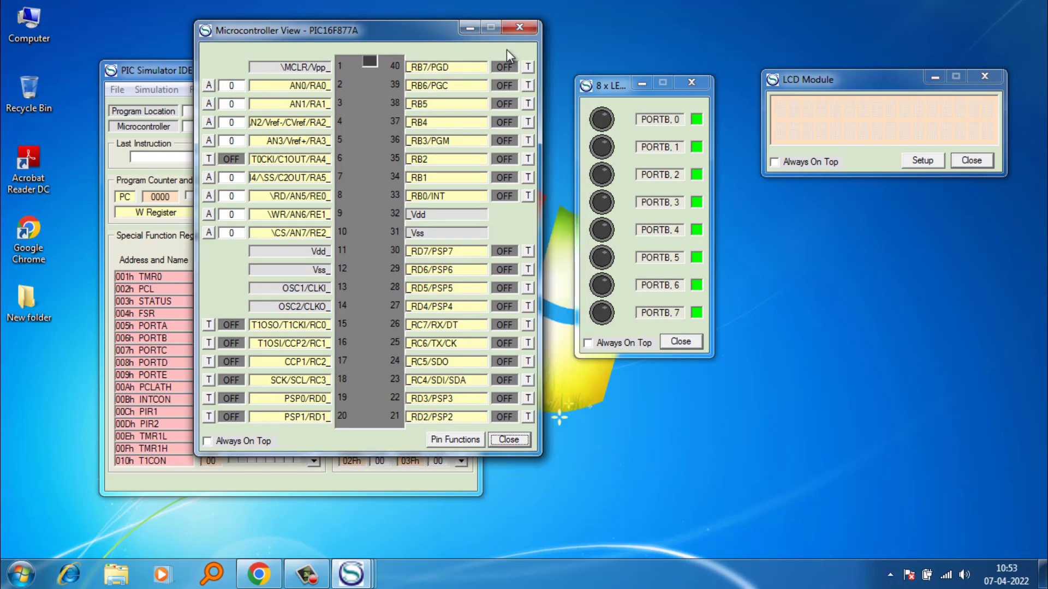
{"action": "left_click", "coordinate": [517, 28]}
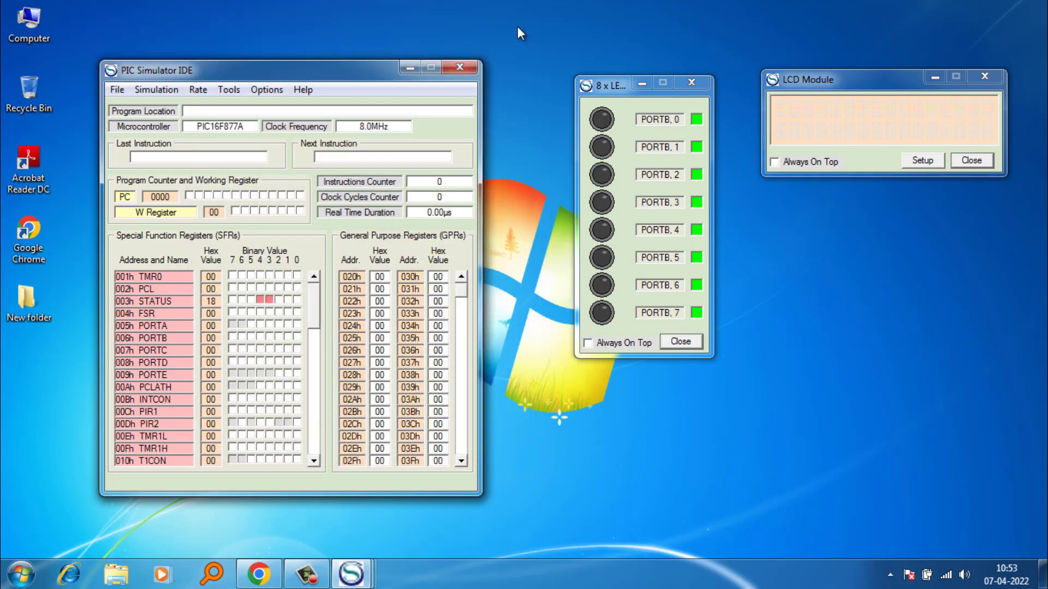